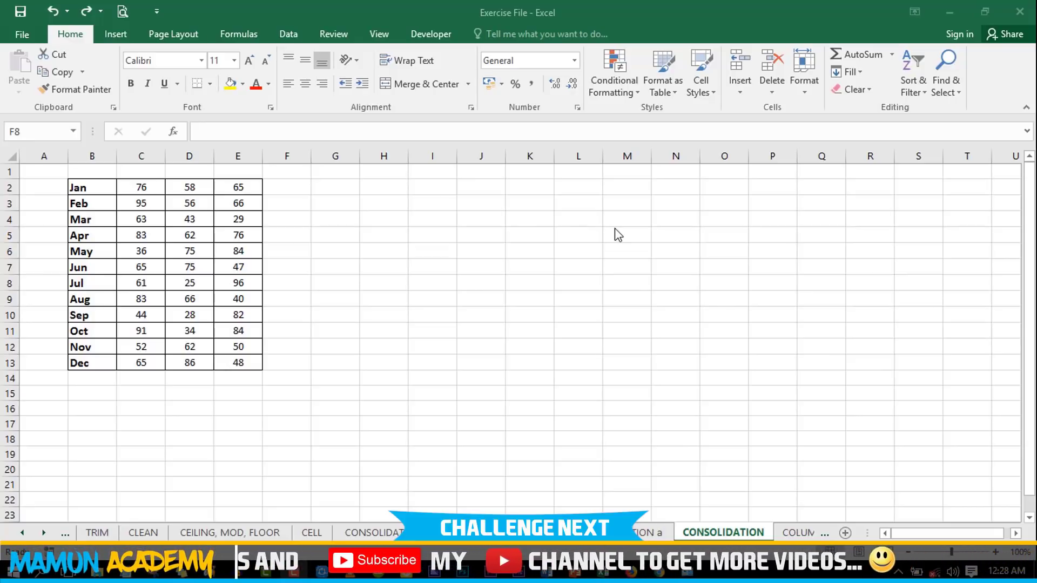
# Step: Glance at Excel's cell styles, then subscribe to MaMuN AcademY with all notifications
pyautogui.click(23, 36)
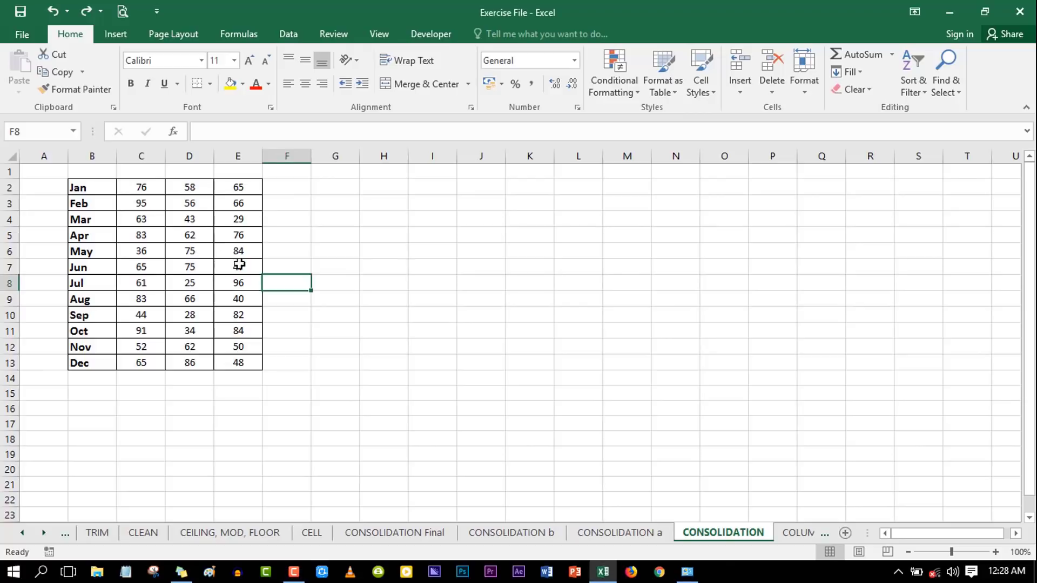
pyautogui.click(701, 76)
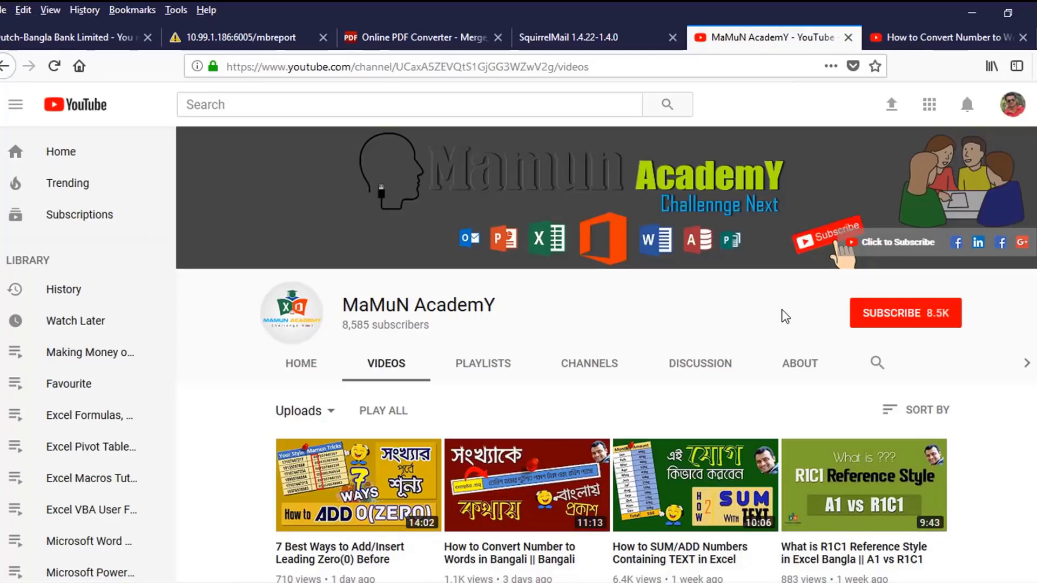
pyautogui.click(901, 319)
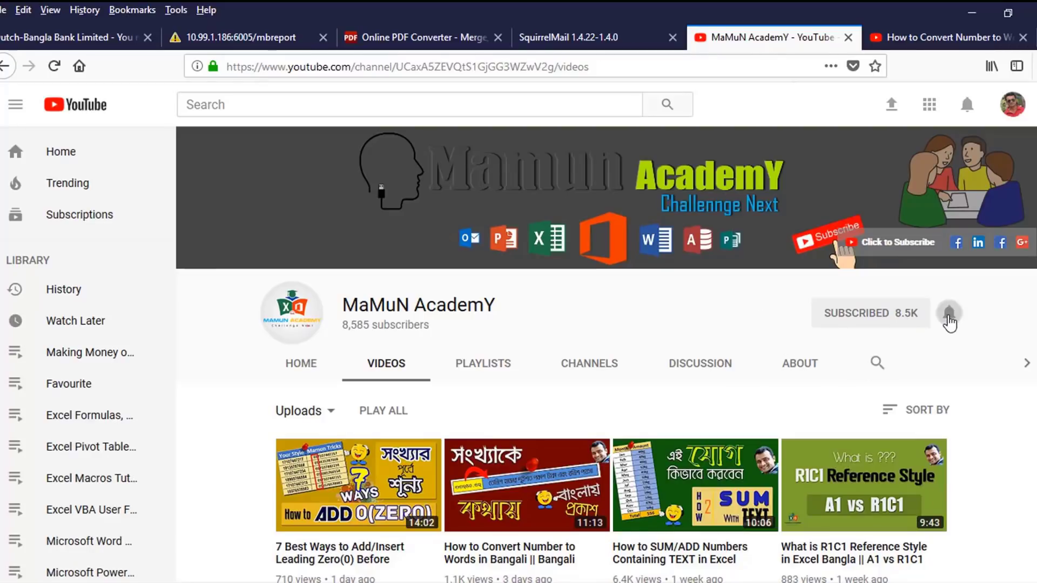
pyautogui.click(950, 314)
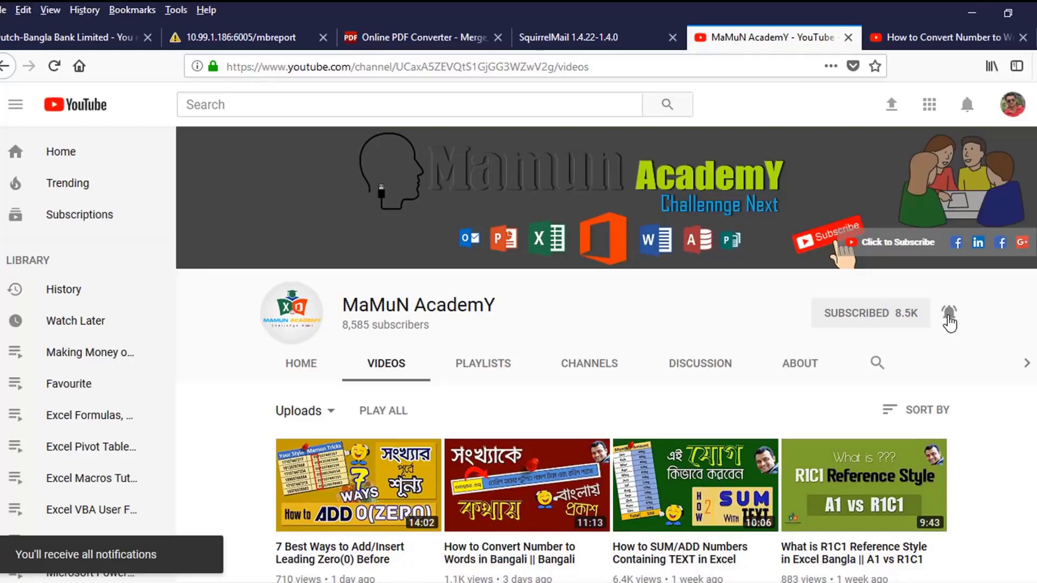
# Step: Check notifications, save the leading-zero video to Watch Later and open the number-to-words video
pyautogui.click(968, 104)
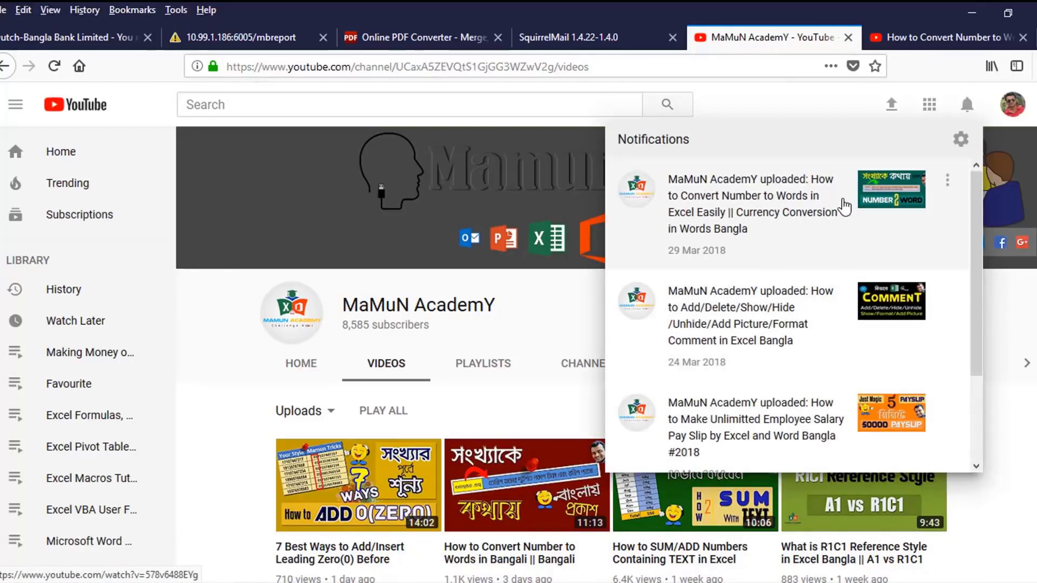
pyautogui.click(968, 106)
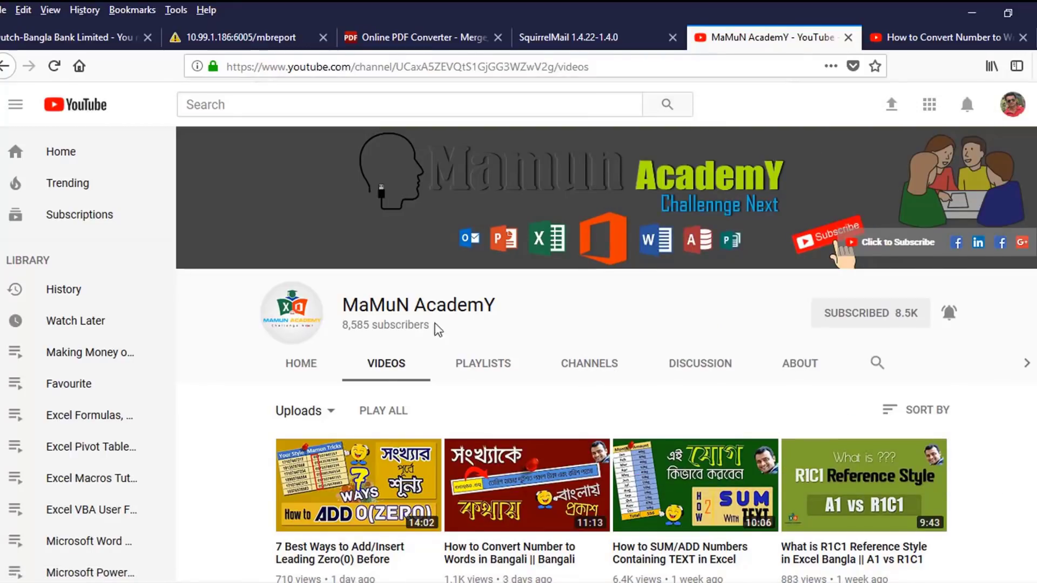
pyautogui.moveTo(358, 484)
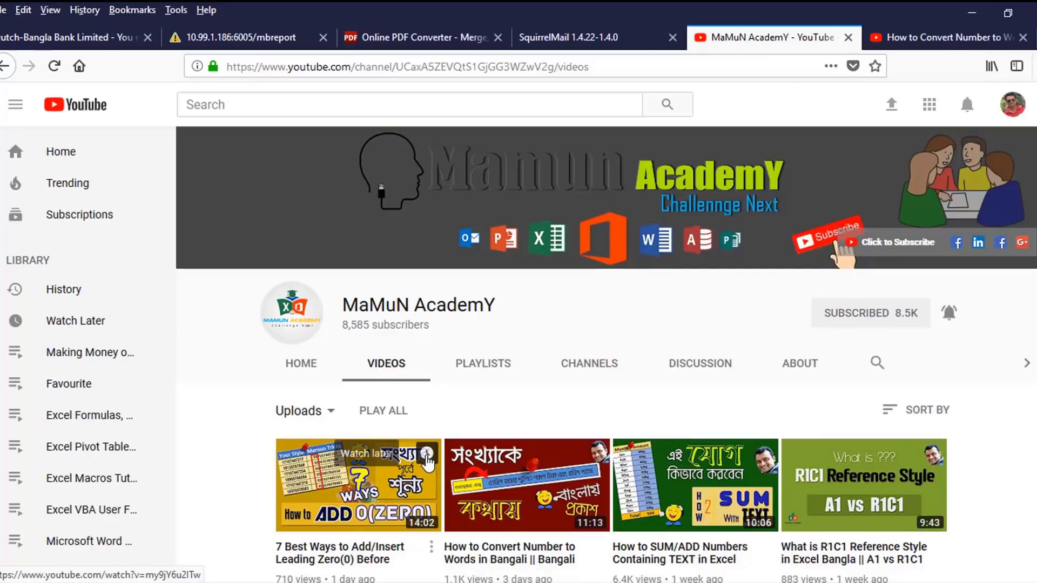
pyautogui.click(427, 456)
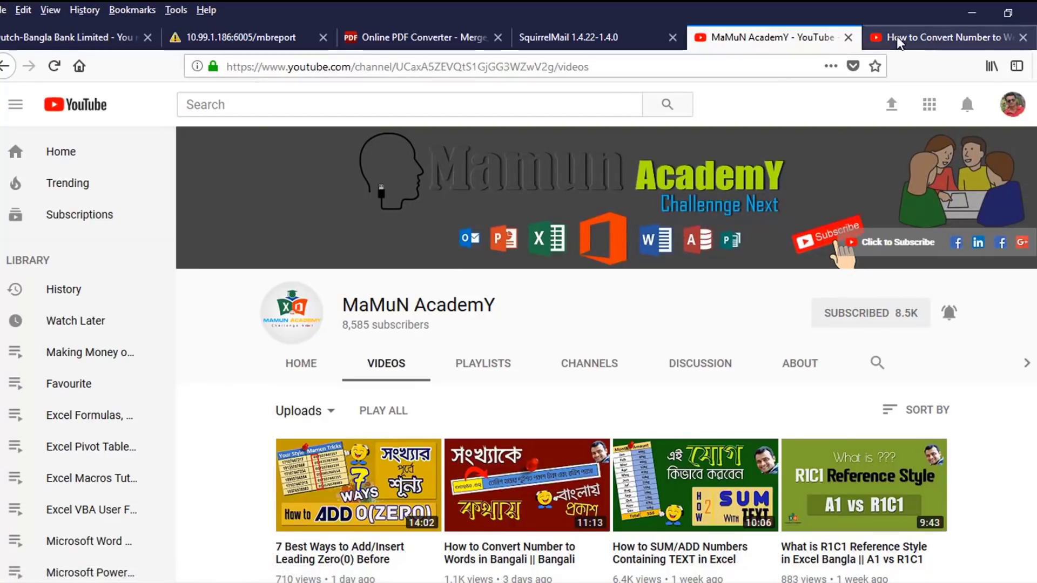
pyautogui.click(943, 37)
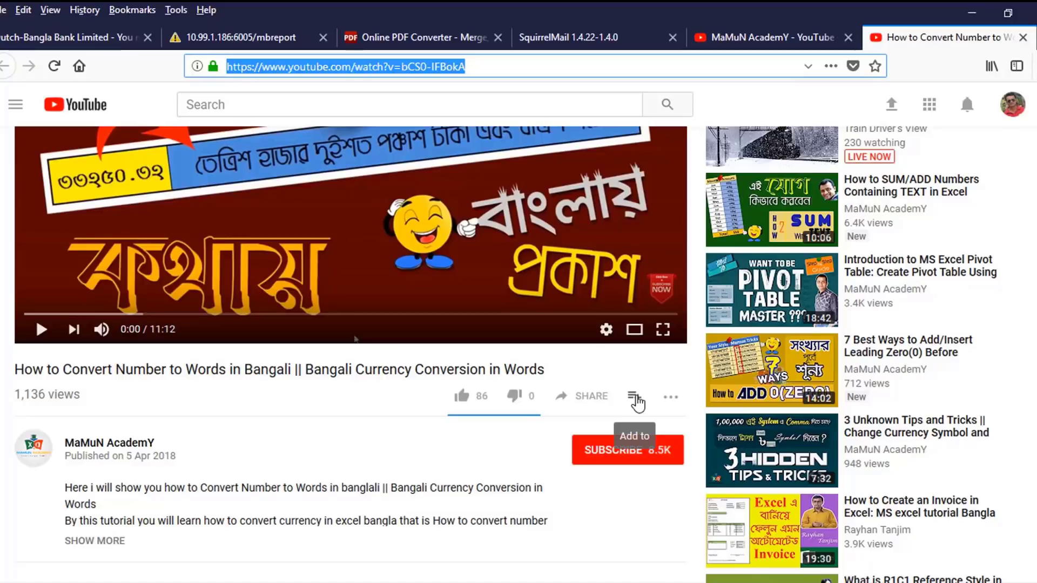
# Step: Save the Bangali number-to-words video to Watch Later and return to the channel's videos tab
pyautogui.click(636, 401)
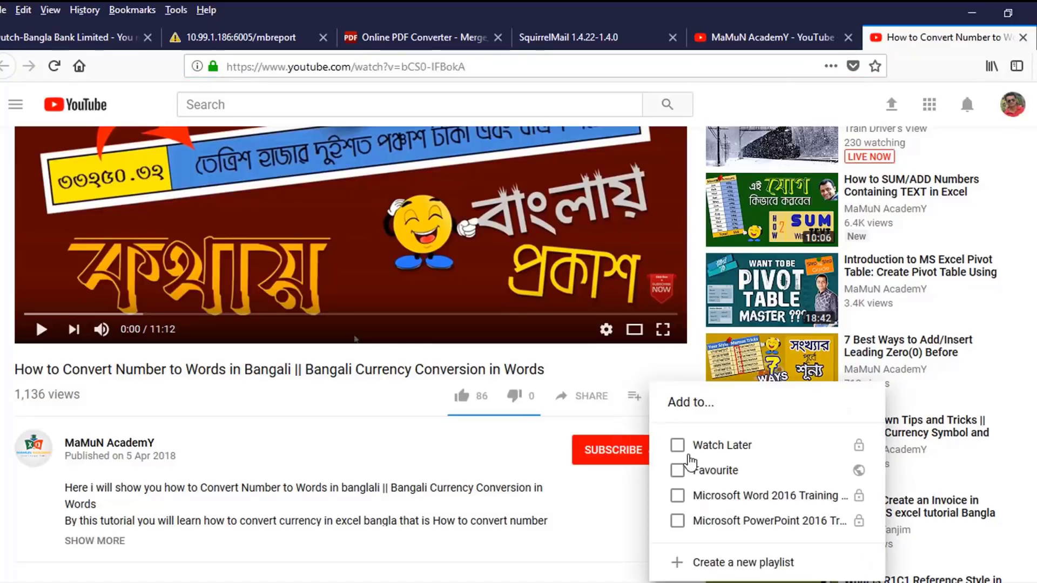
pyautogui.click(678, 446)
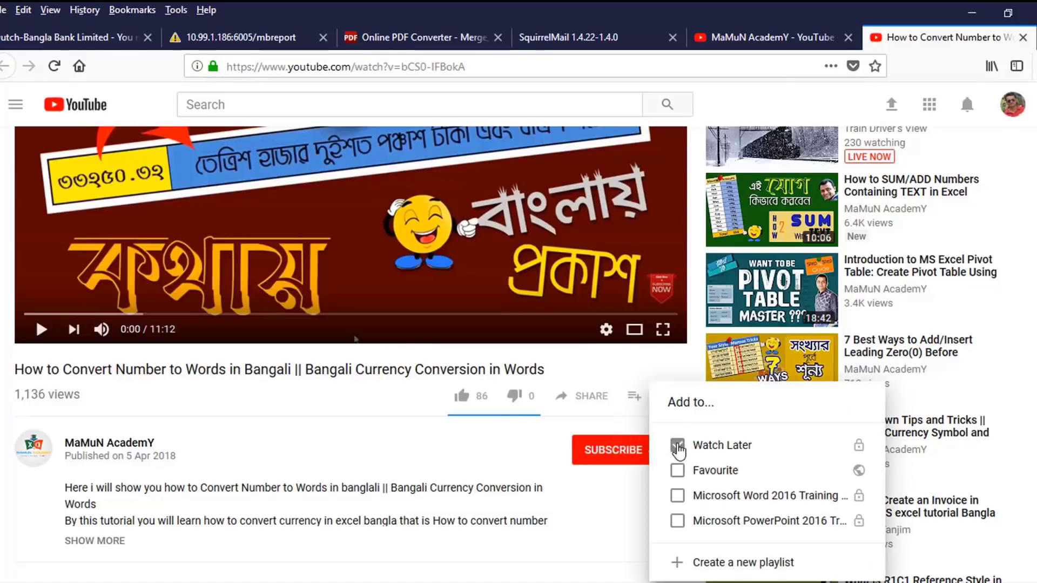
pyautogui.click(378, 428)
pyautogui.hotkey('ctrl', 'pageup')
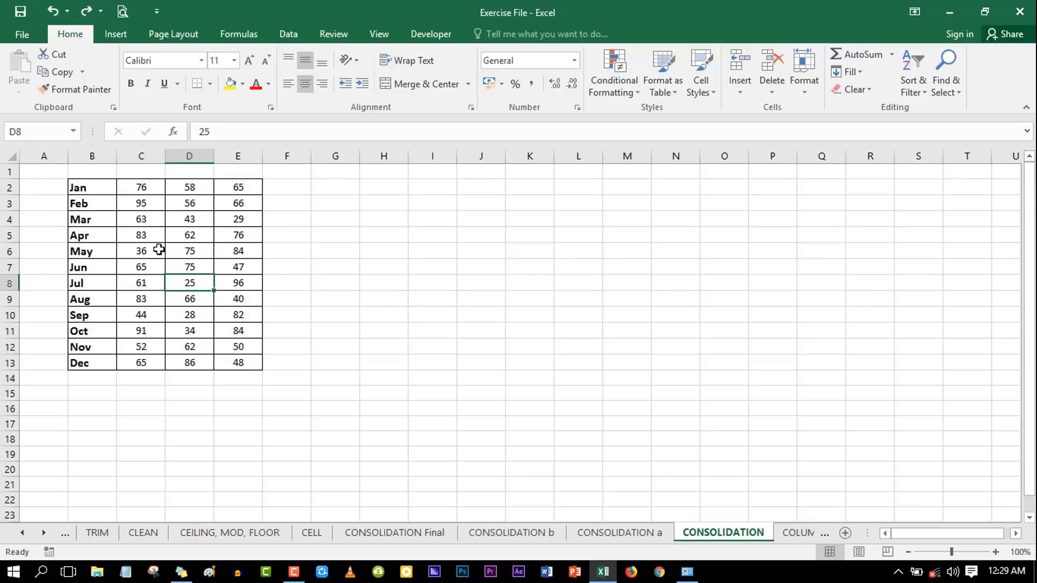
# Step: Switch to the CONSOLIDATION a sheet and select the month table G4:J16
pyautogui.click(633, 533)
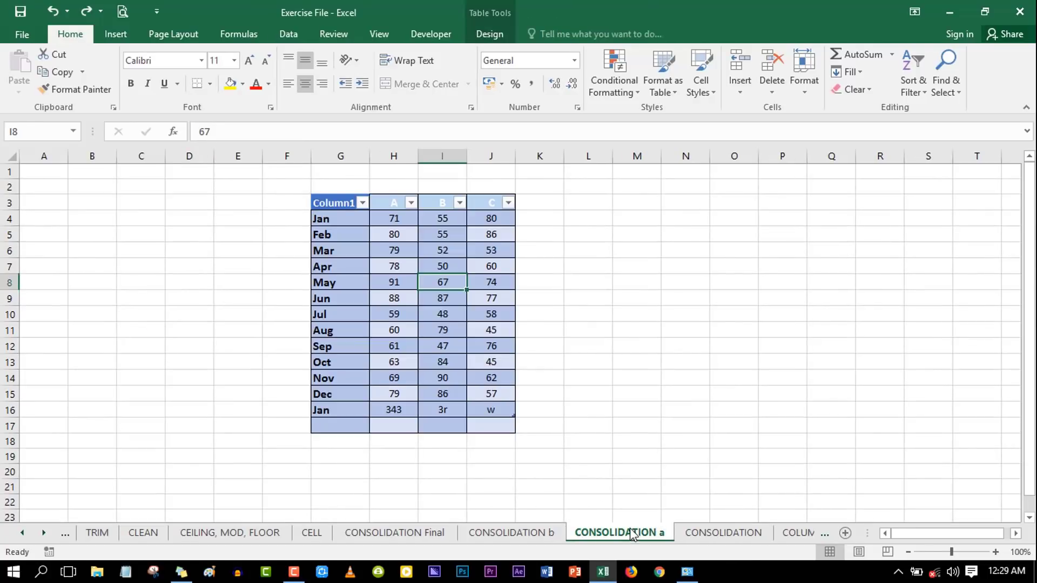
pyautogui.click(362, 218)
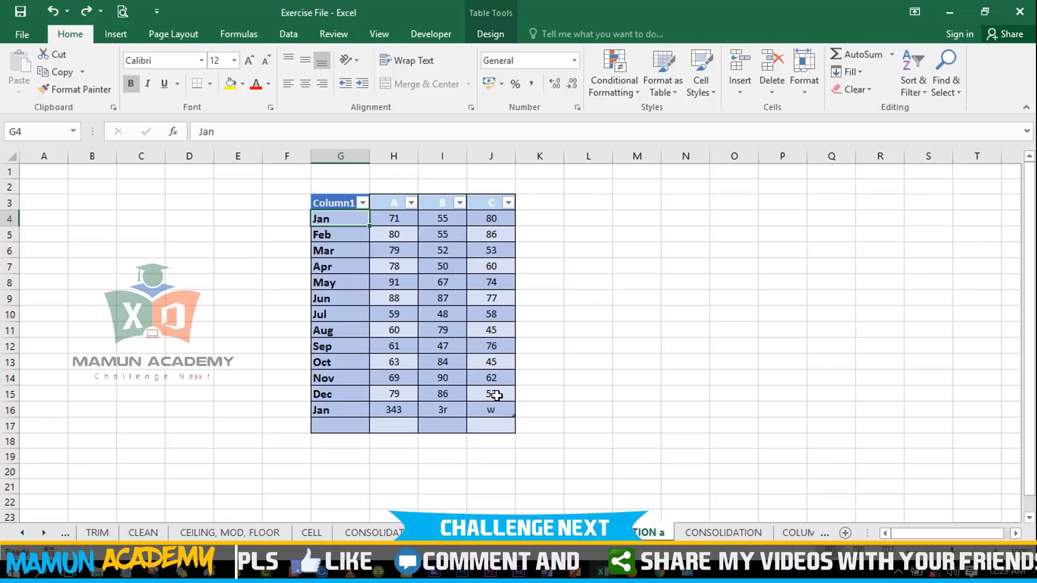
pyautogui.moveTo(351, 207)
pyautogui.mouseDown()
pyautogui.moveTo(357, 264)
pyautogui.moveTo(488, 425)
pyautogui.mouseUp()
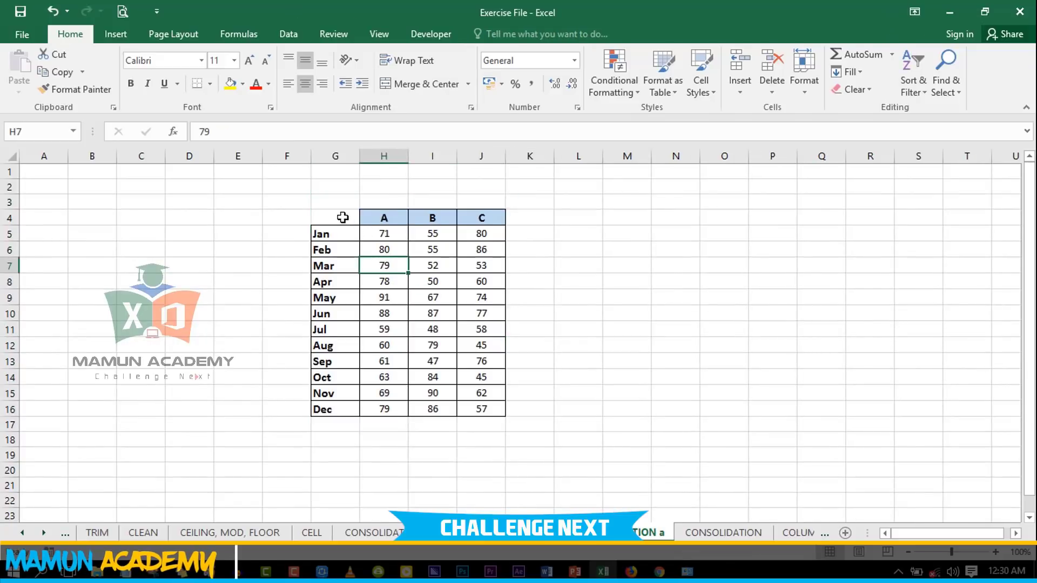
pyautogui.moveTo(342, 217); pyautogui.dragTo(493, 409)
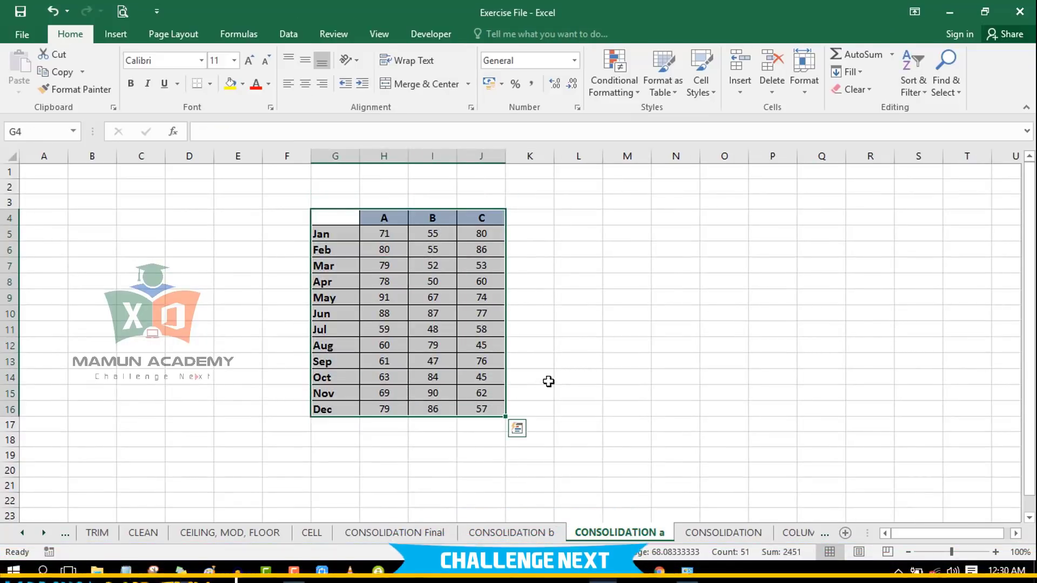
# Step: Try the Linked Cell style on the month table, then reset it to Normal
pyautogui.click(701, 88)
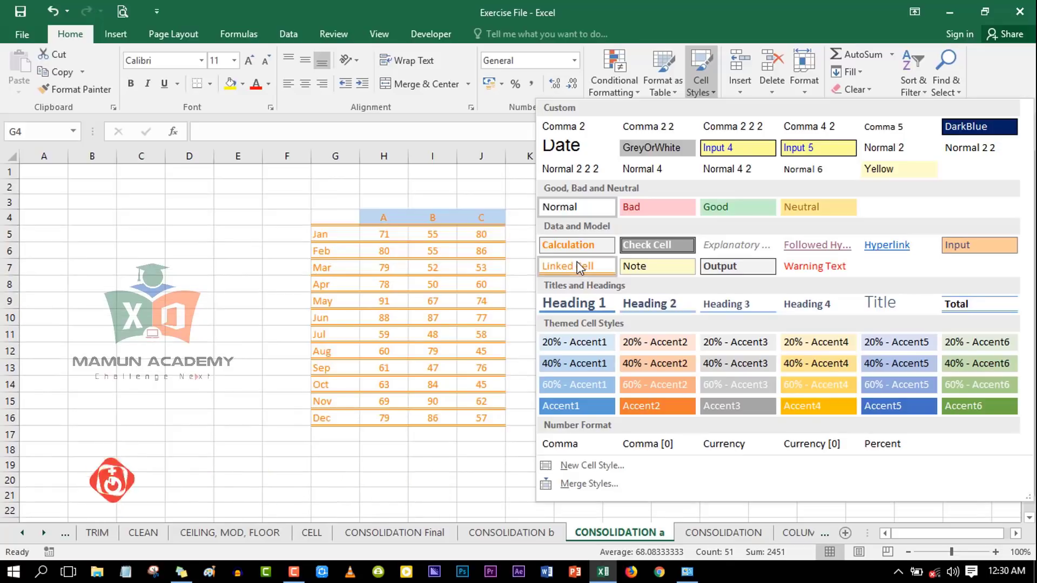
pyautogui.click(577, 265)
pyautogui.click(483, 316)
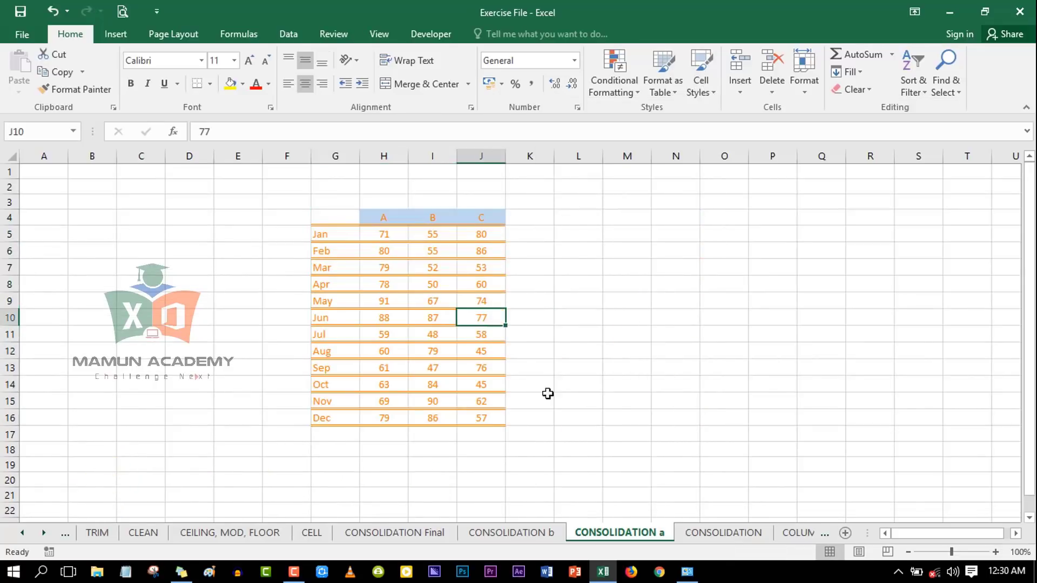
pyautogui.moveTo(343, 213); pyautogui.dragTo(493, 423)
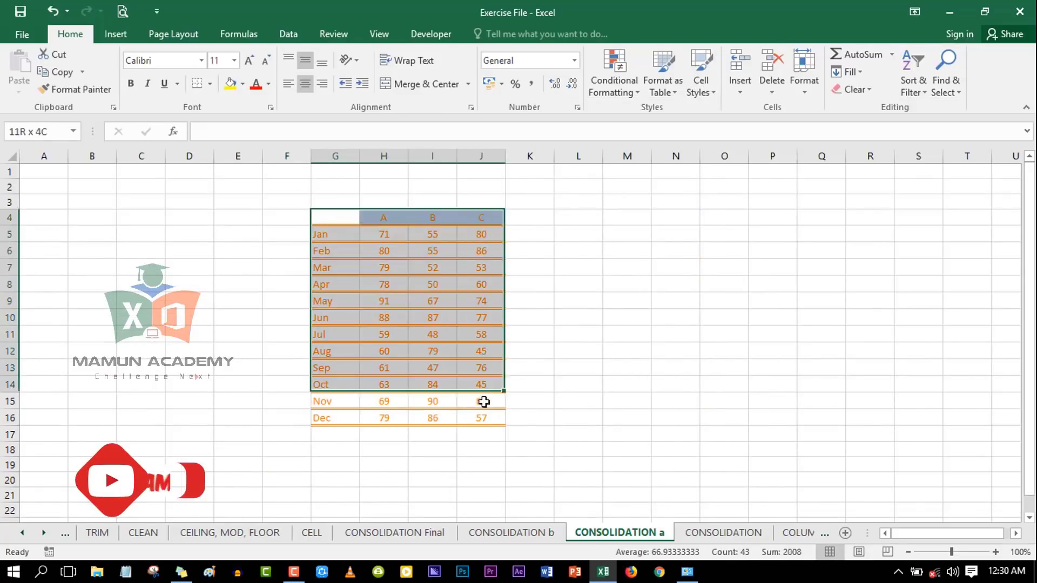
pyautogui.click(691, 93)
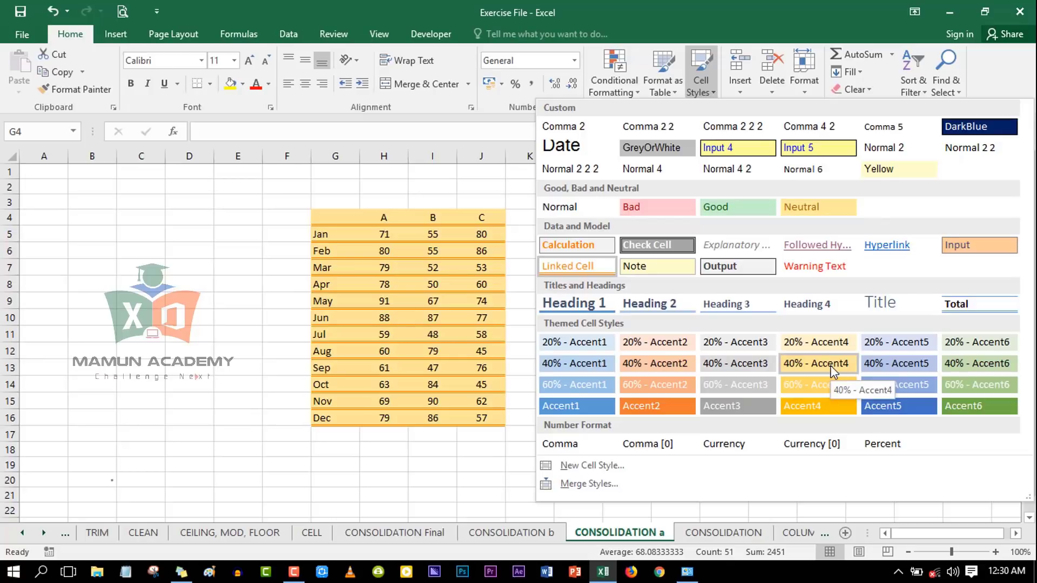
pyautogui.click(438, 251)
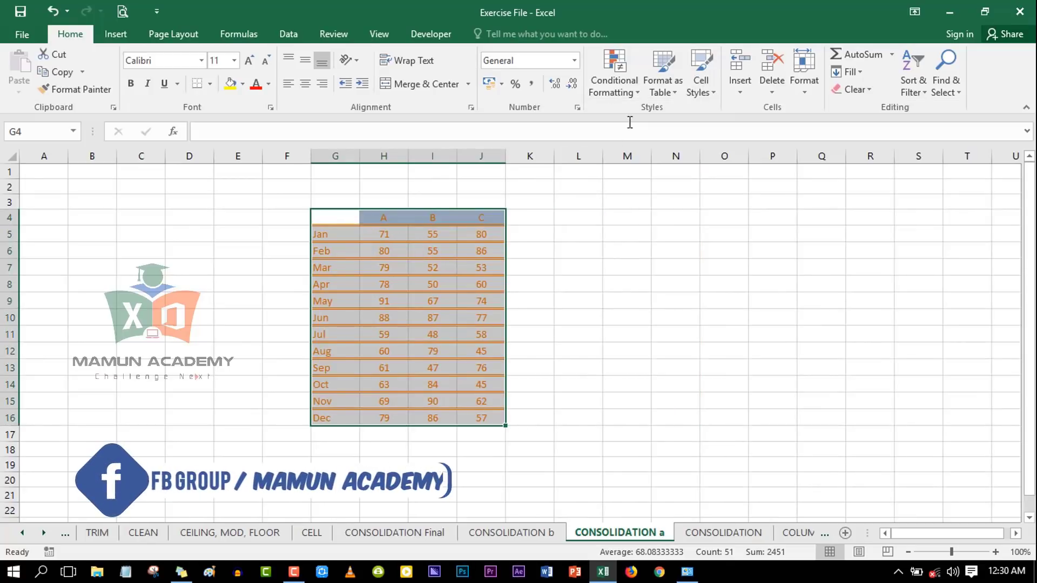
pyautogui.click(701, 80)
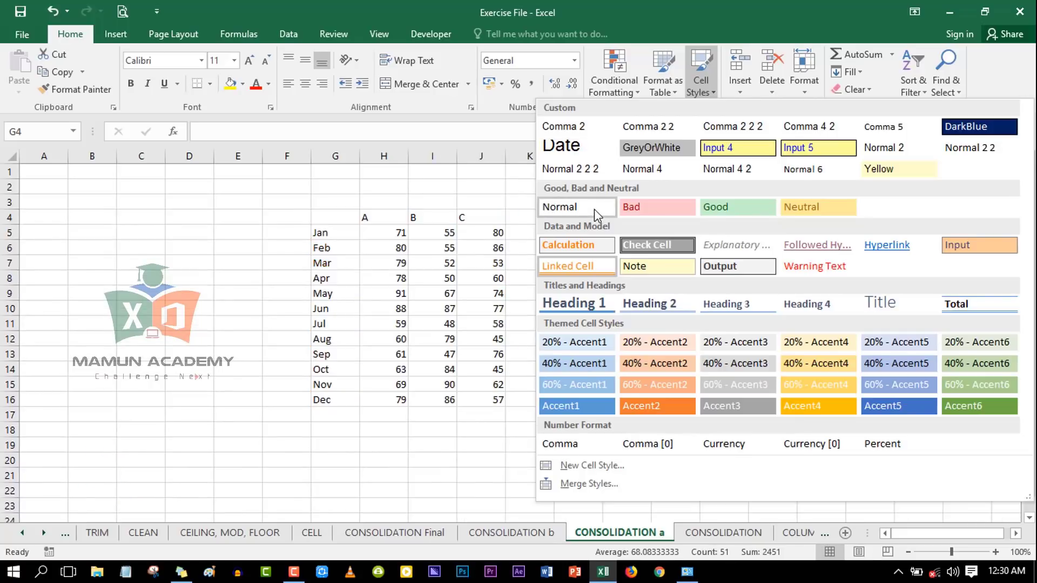
pyautogui.click(594, 209)
pyautogui.click(340, 216)
# Step: Give the A, B, C header row G4:J4 the Check Cell style, then select the data below
pyautogui.moveTo(401, 210); pyautogui.dragTo(481, 220)
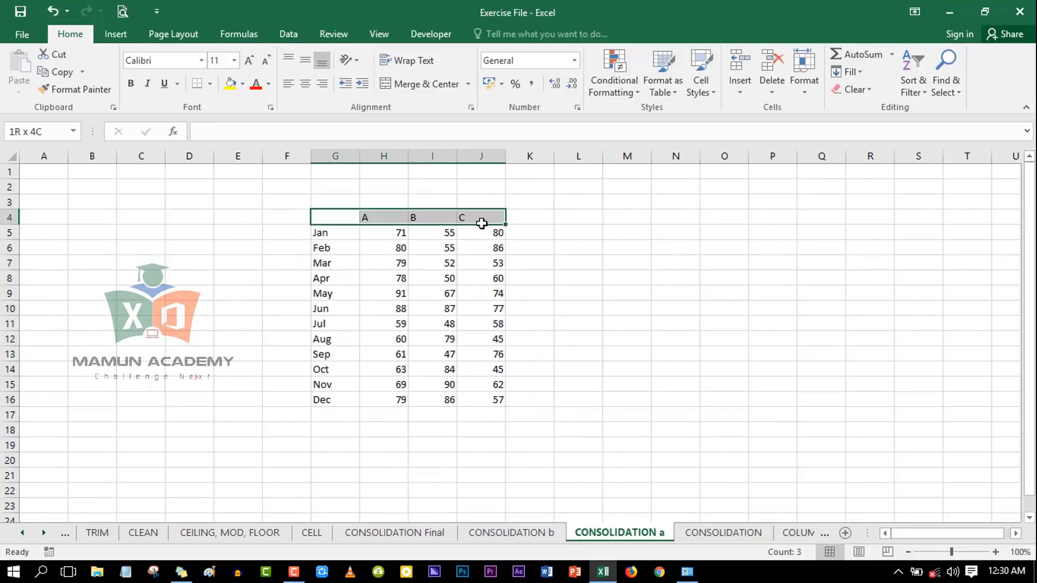
pyautogui.click(701, 80)
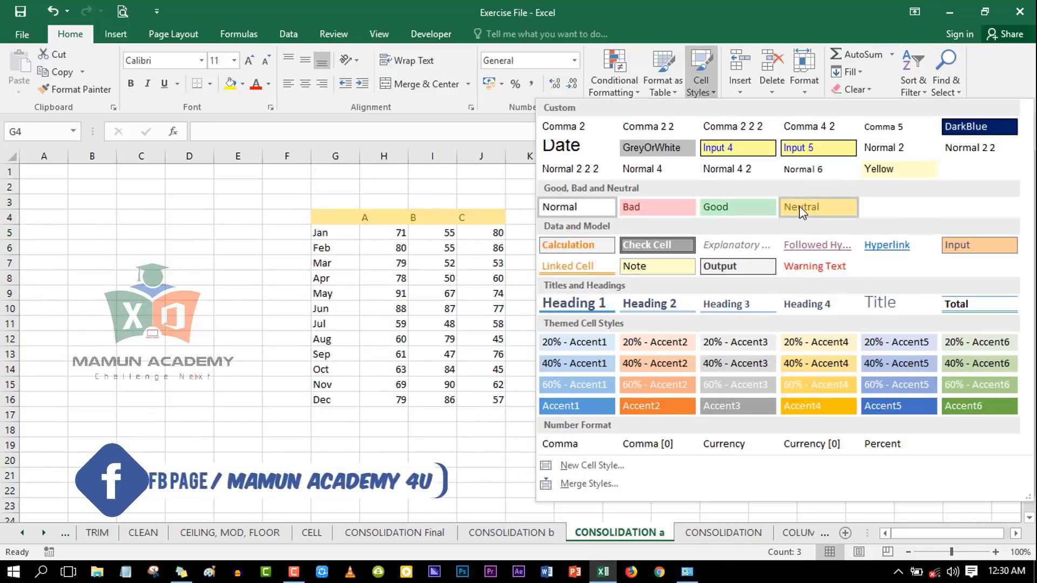
pyautogui.click(676, 248)
pyautogui.click(481, 266)
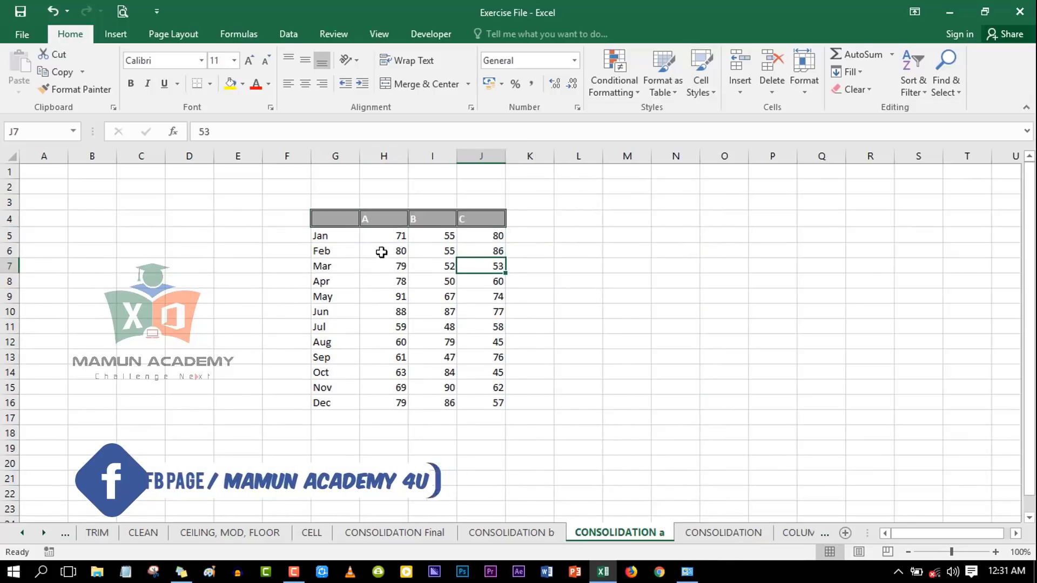
pyautogui.moveTo(329, 236)
pyautogui.mouseDown()
pyautogui.moveTo(492, 416)
pyautogui.moveTo(492, 404)
pyautogui.mouseUp()
pyautogui.click(701, 80)
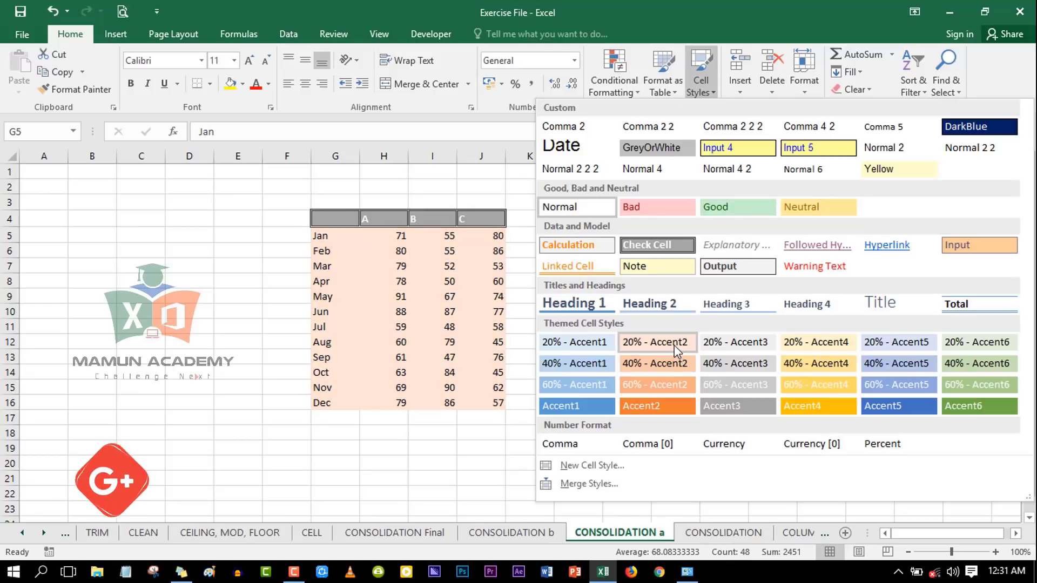
# Step: Try the Input 5 and 40% - Accent1 styles on the month data G5:J16
pyautogui.click(799, 155)
pyautogui.click(562, 371)
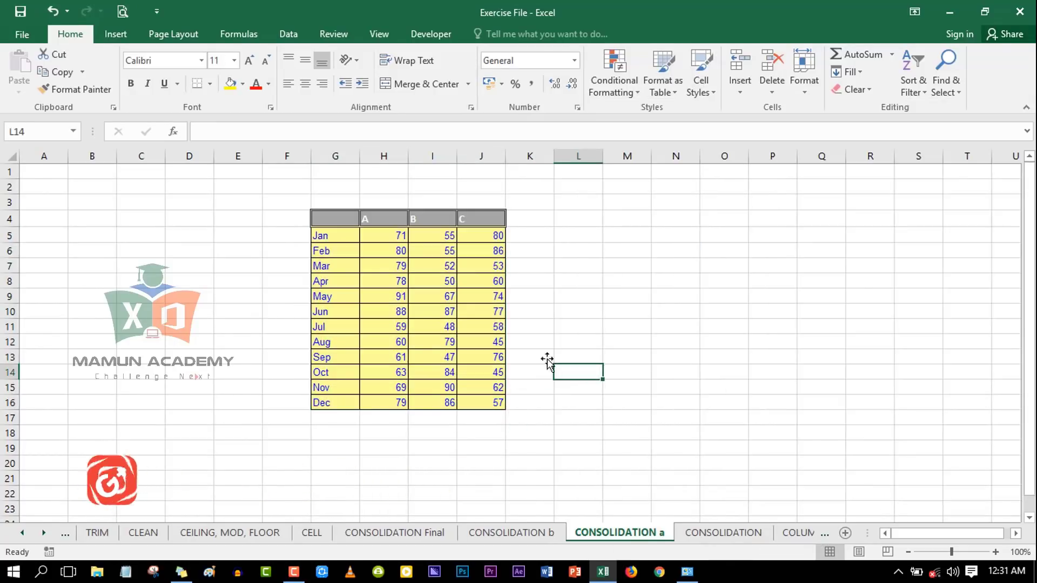
pyautogui.click(475, 281)
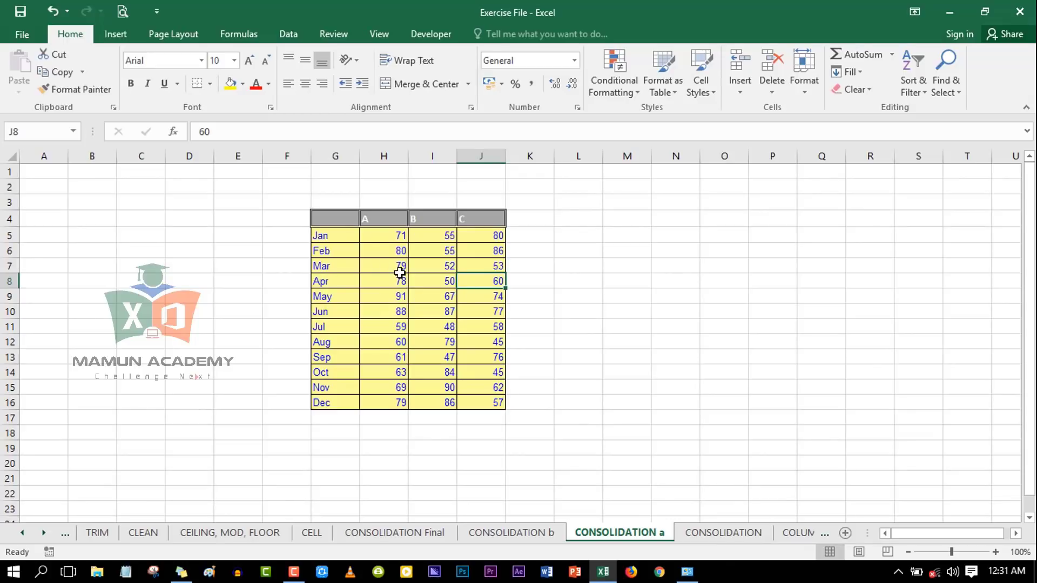
pyautogui.moveTo(361, 245); pyautogui.dragTo(466, 345)
pyautogui.moveTo(503, 401); pyautogui.dragTo(500, 403)
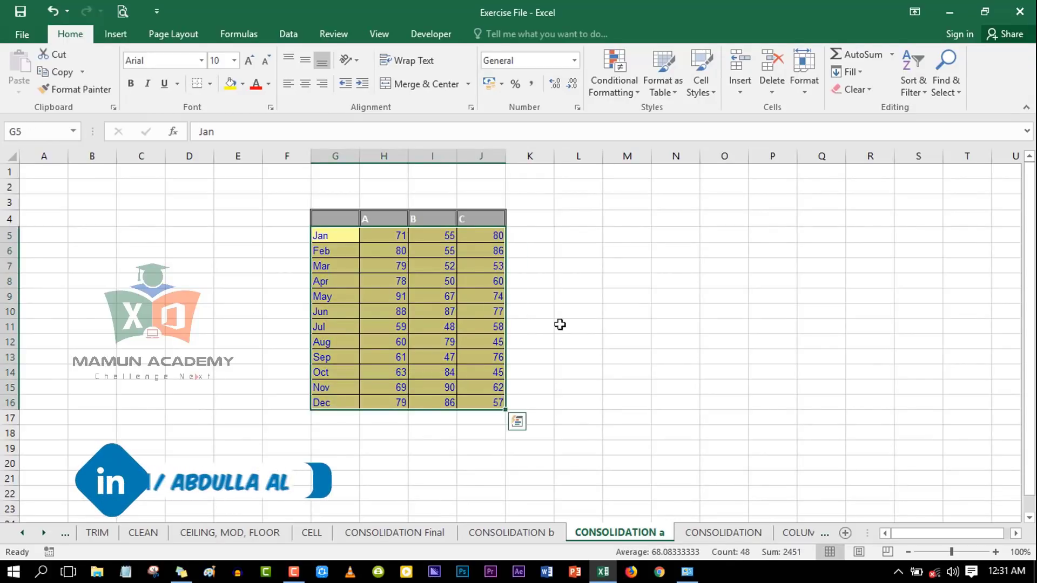
pyautogui.click(701, 81)
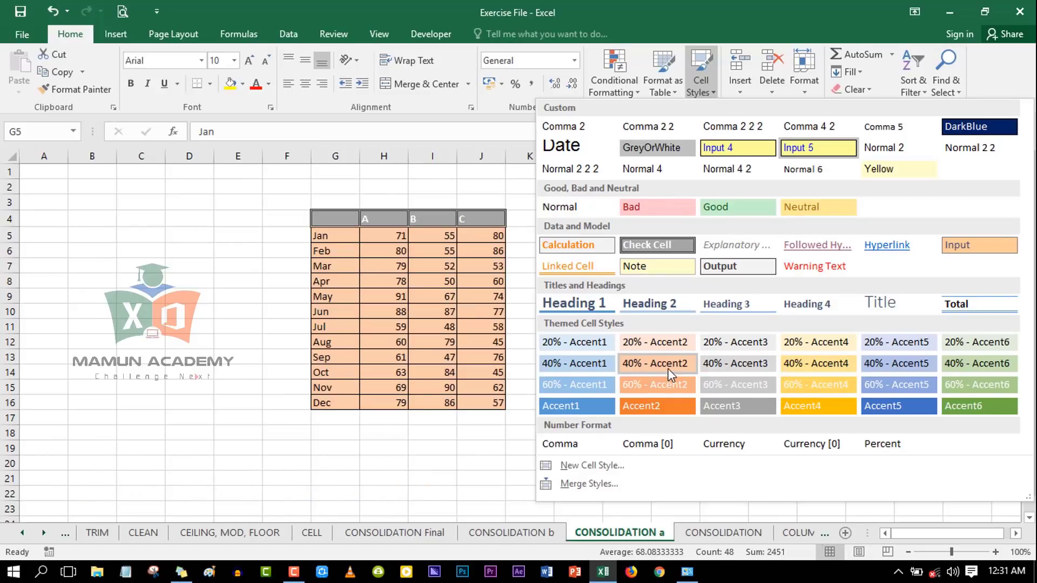
pyautogui.click(604, 361)
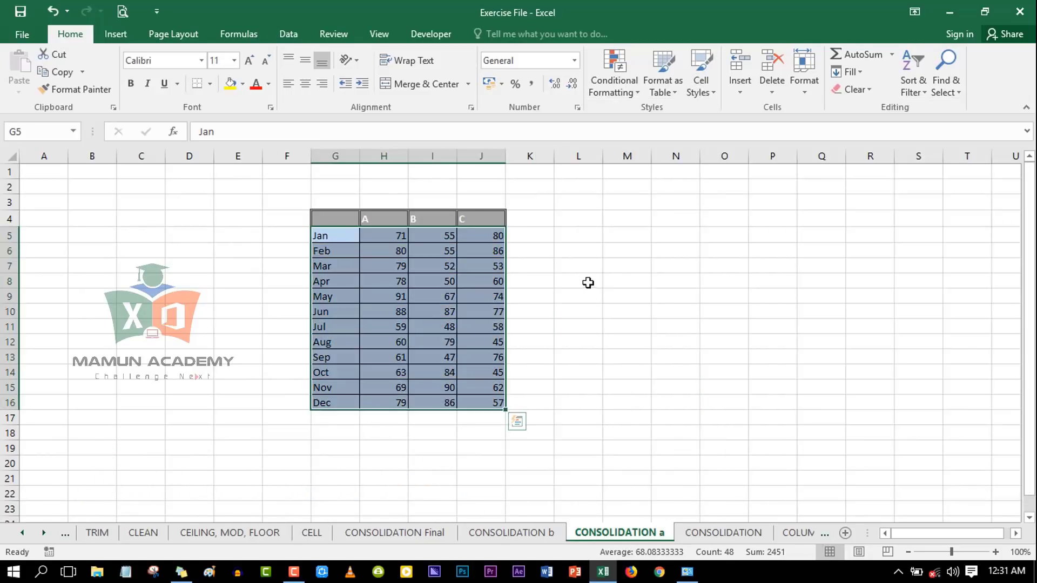
pyautogui.click(588, 281)
# Step: Select the whole table G4:J16 and apply the green Accent6 style
pyautogui.moveTo(343, 237); pyautogui.dragTo(482, 399)
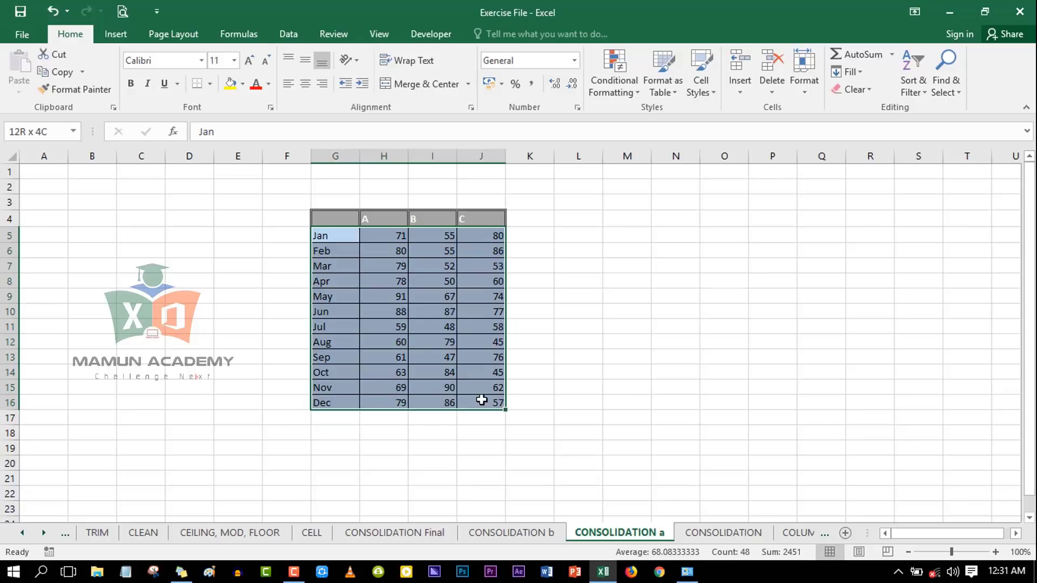
pyautogui.click(393, 287)
pyautogui.moveTo(346, 219); pyautogui.dragTo(484, 400)
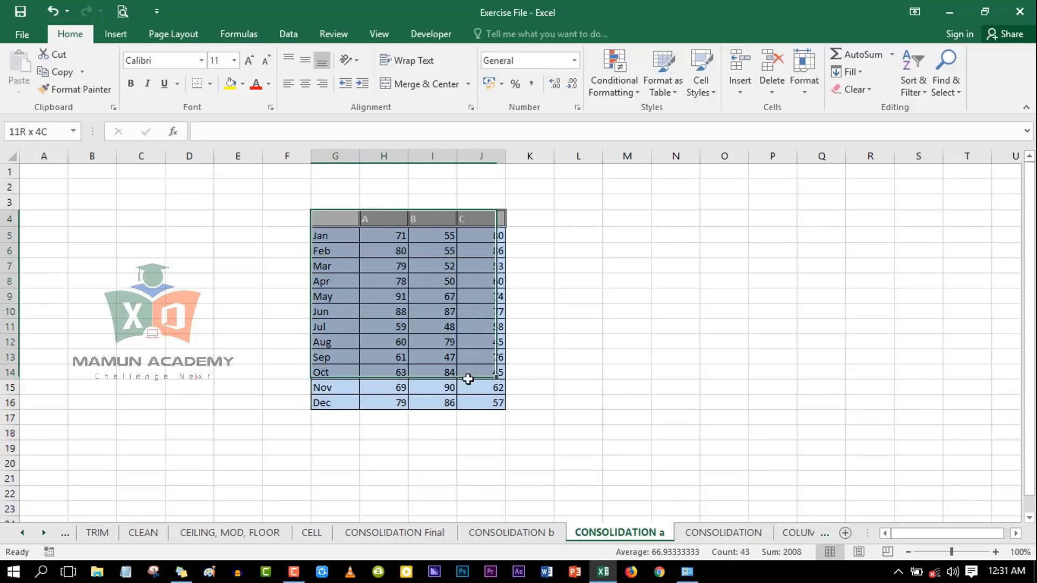
pyautogui.click(578, 296)
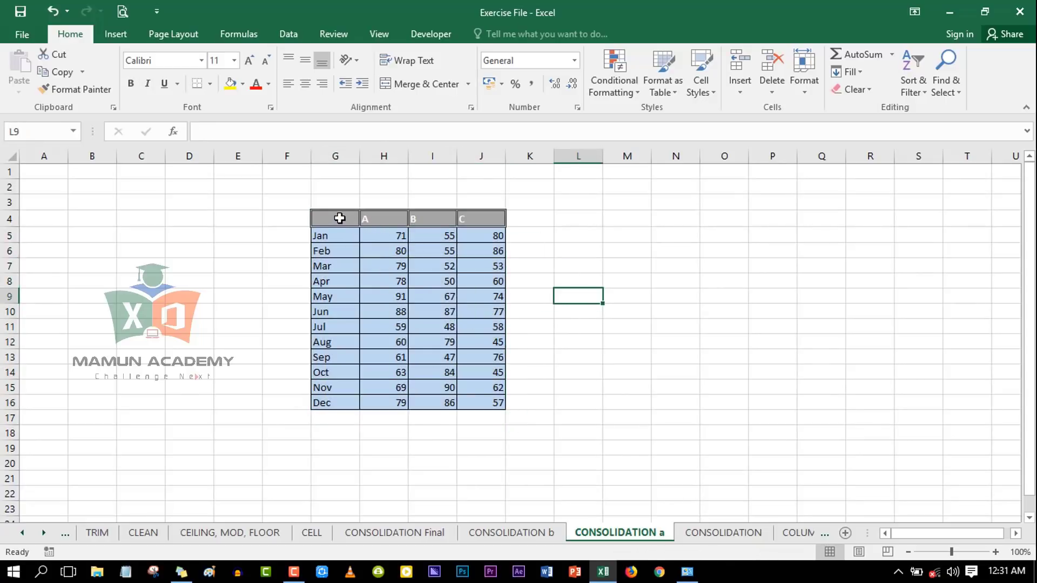
pyautogui.moveTo(340, 218); pyautogui.dragTo(490, 401)
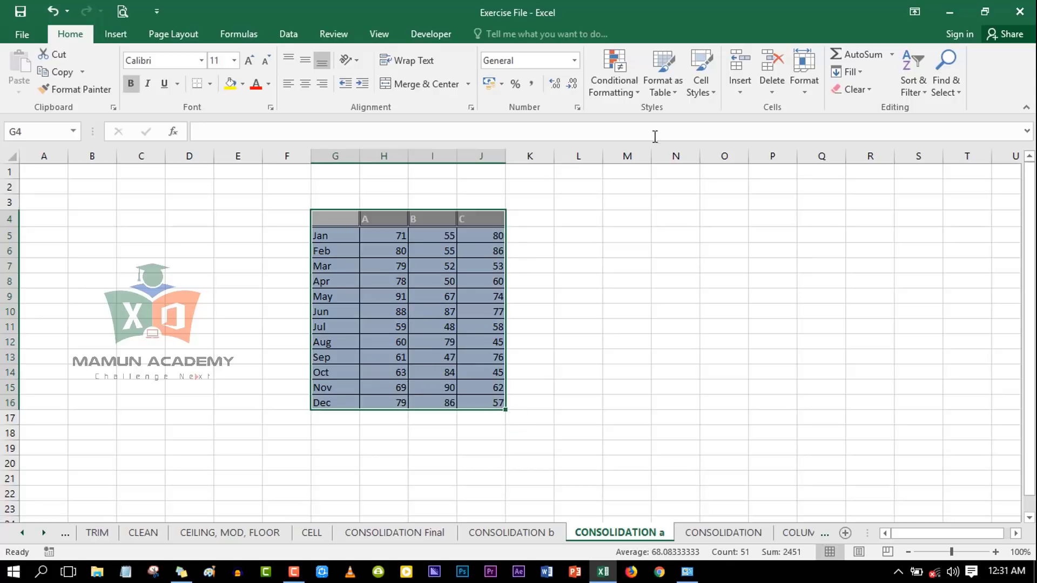
pyautogui.click(698, 76)
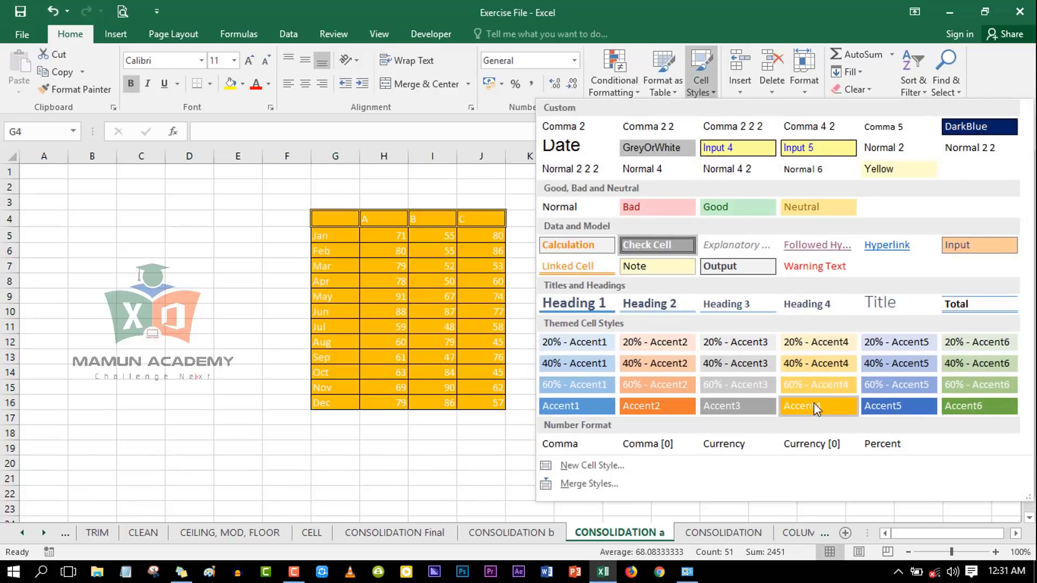
pyautogui.click(962, 409)
pyautogui.click(619, 291)
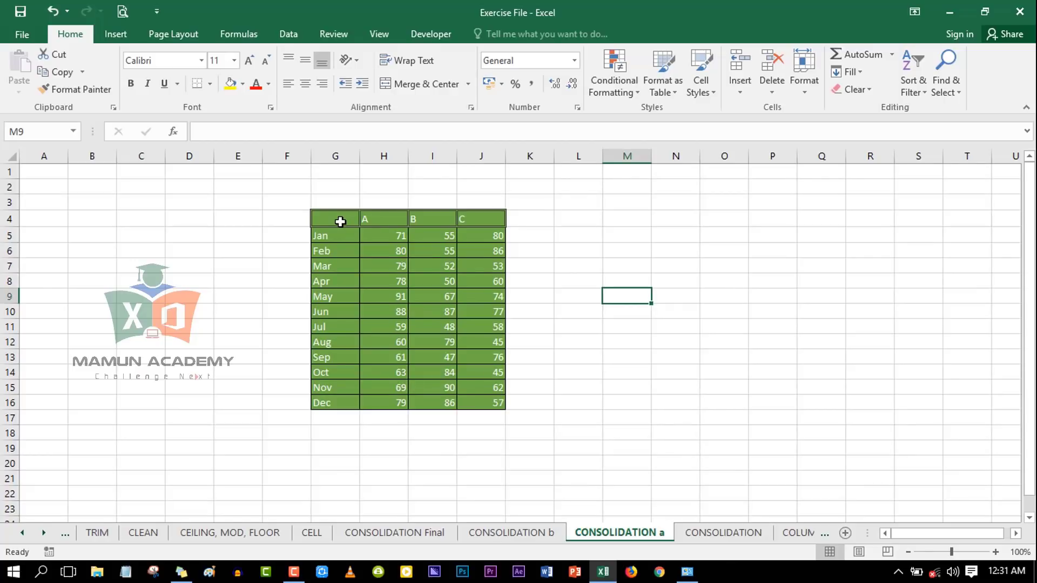
# Step: Reselect G4:J16 and apply Accent6 to it once more
pyautogui.moveTo(347, 225); pyautogui.dragTo(478, 406)
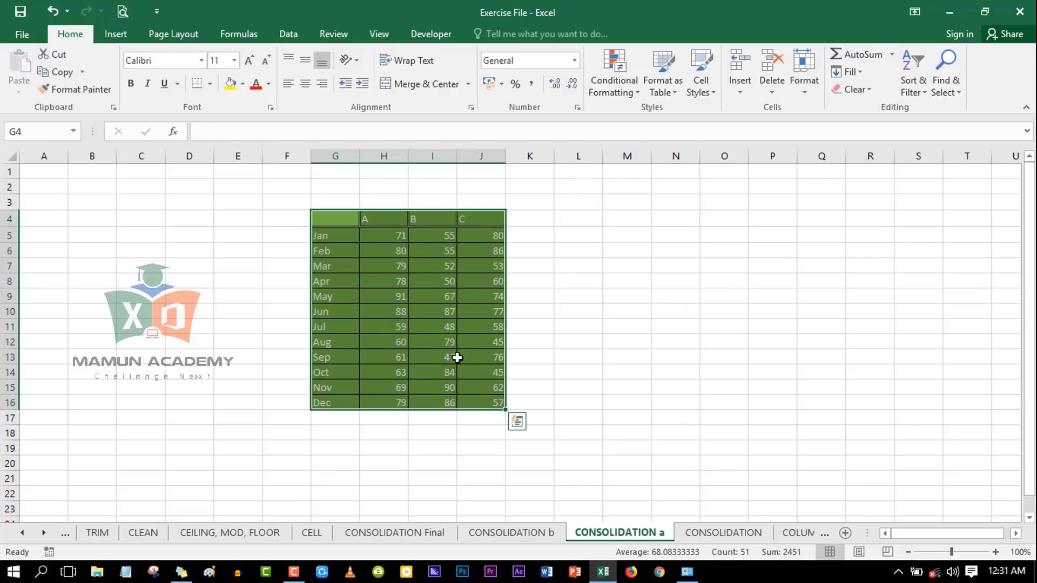
pyautogui.moveTo(457, 357); pyautogui.dragTo(446, 355)
pyautogui.moveTo(350, 222); pyautogui.dragTo(482, 408)
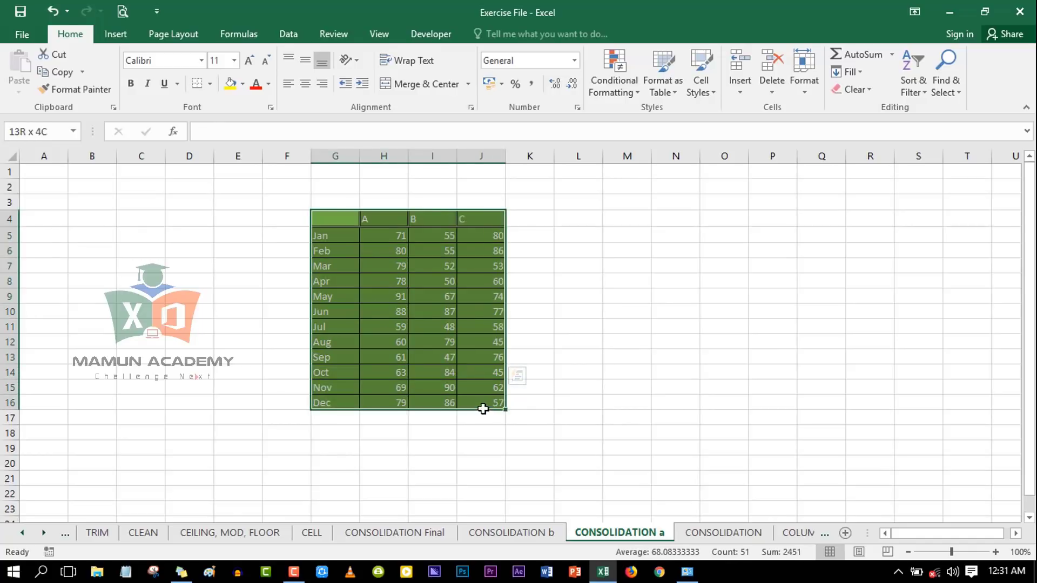
pyautogui.click(689, 92)
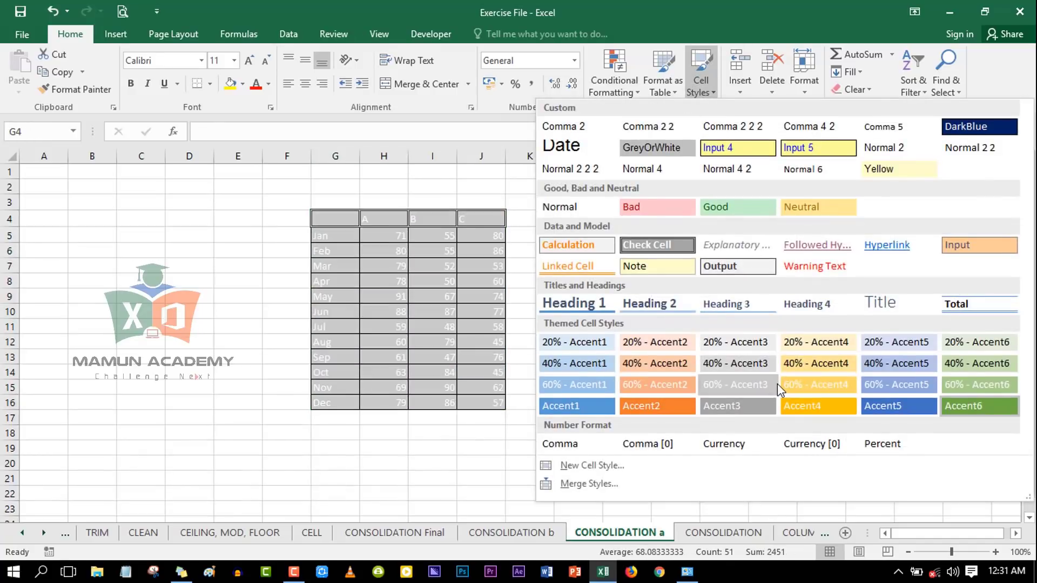
pyautogui.click(979, 405)
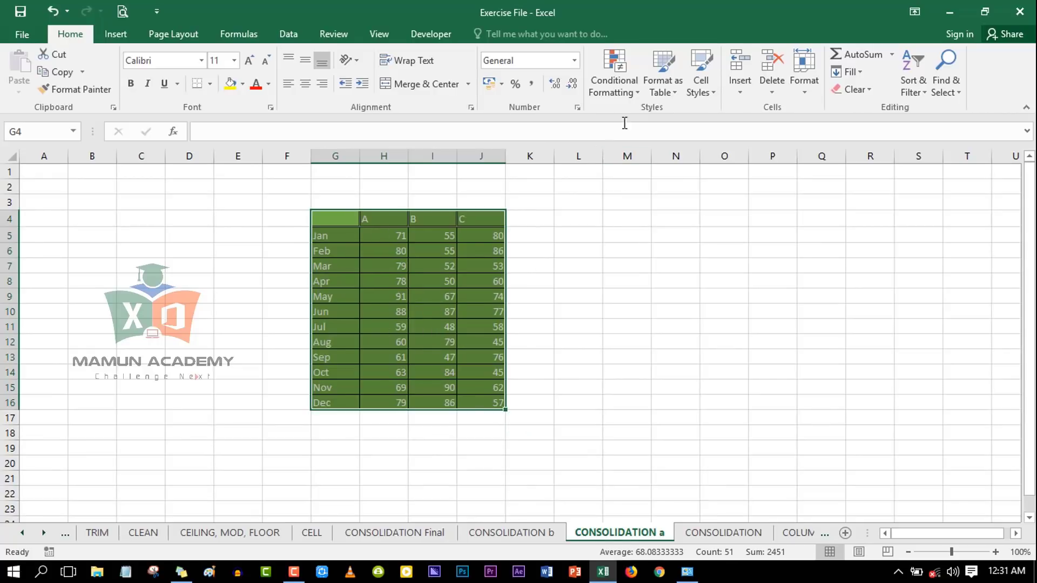
# Step: Start a new custom cell style and open its formatting, keeping Number on General
pyautogui.click(701, 86)
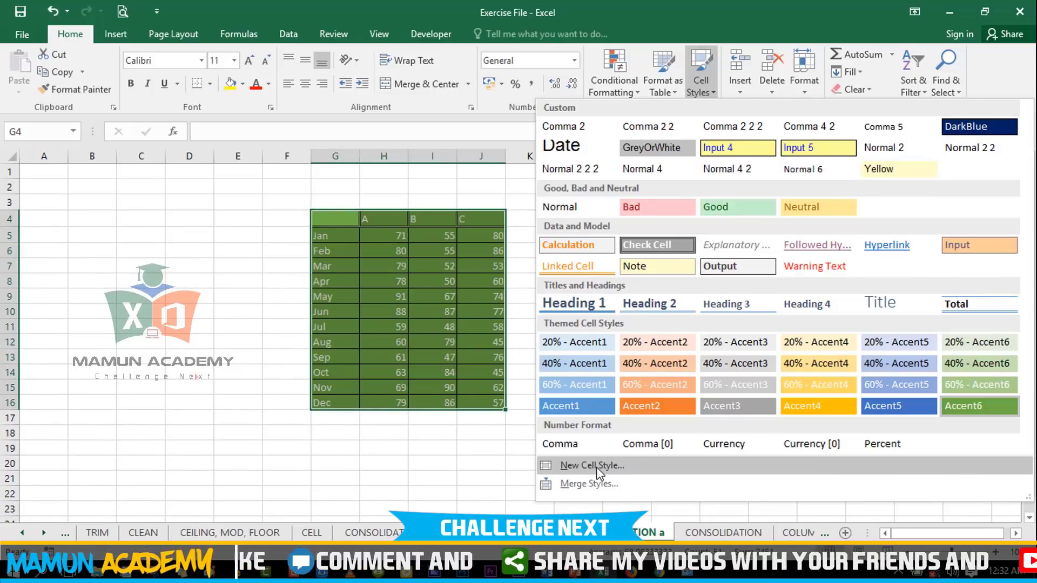
pyautogui.click(597, 468)
pyautogui.moveTo(675, 120); pyautogui.dragTo(704, 163)
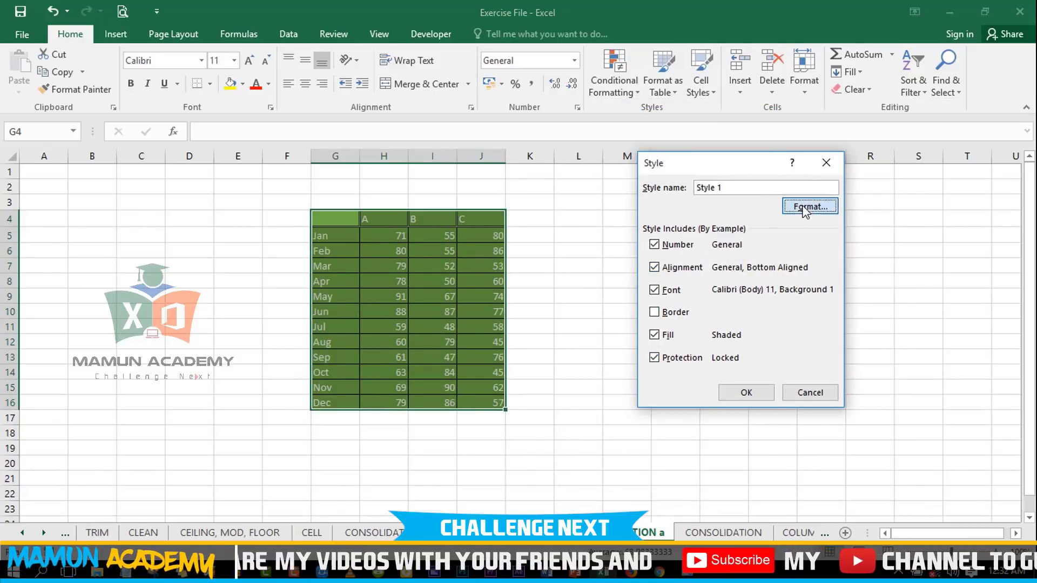
pyautogui.click(805, 208)
pyautogui.press('Down')
pyautogui.press('Down')
pyautogui.press('Down')
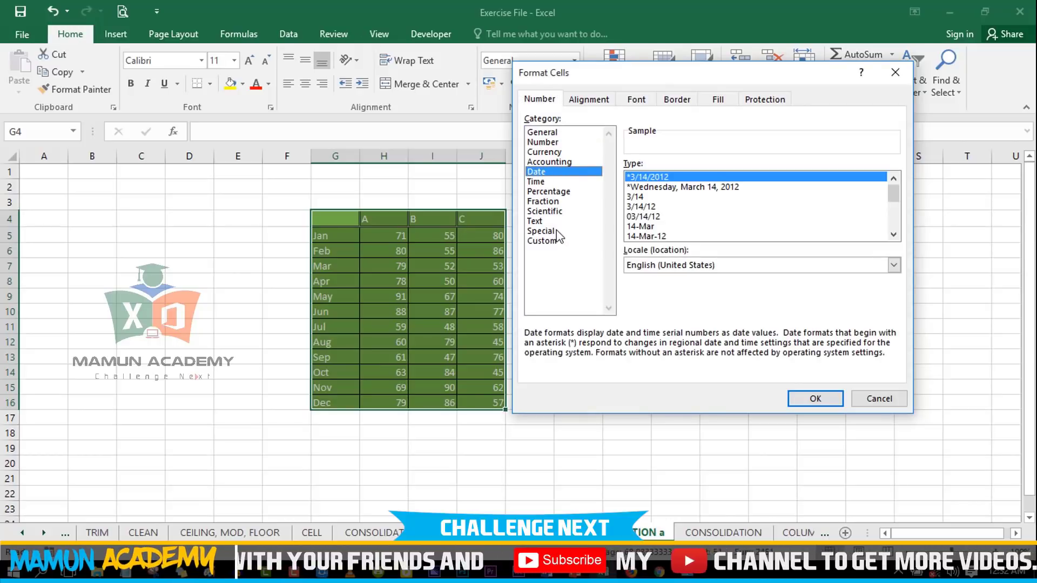
pyautogui.press('Down')
pyautogui.press('Down')
pyautogui.press('Down')
pyautogui.click(545, 132)
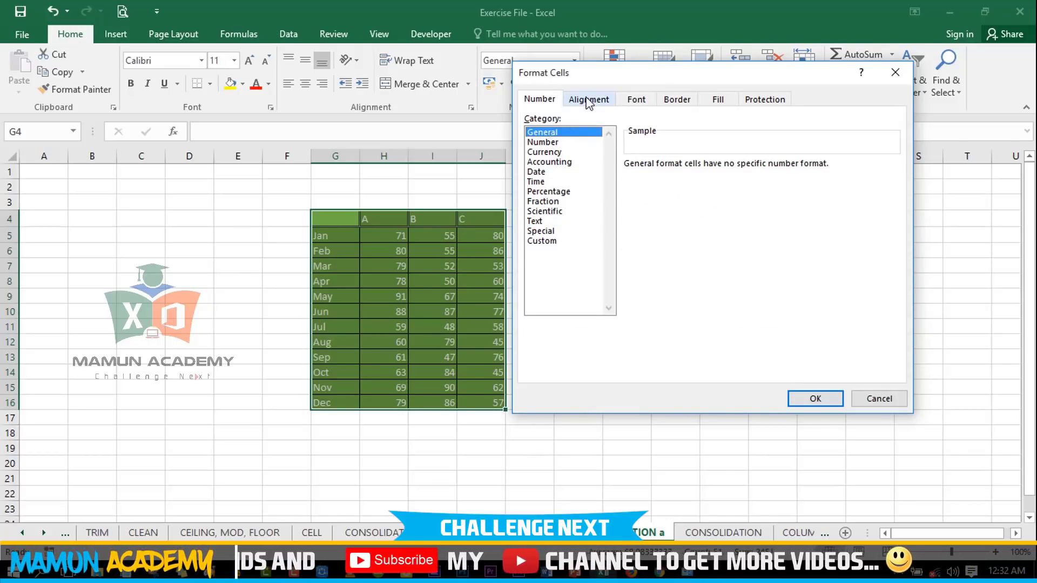
# Step: Give the new style a yellow fill and borders on all four sides
pyautogui.click(588, 100)
pyautogui.click(636, 99)
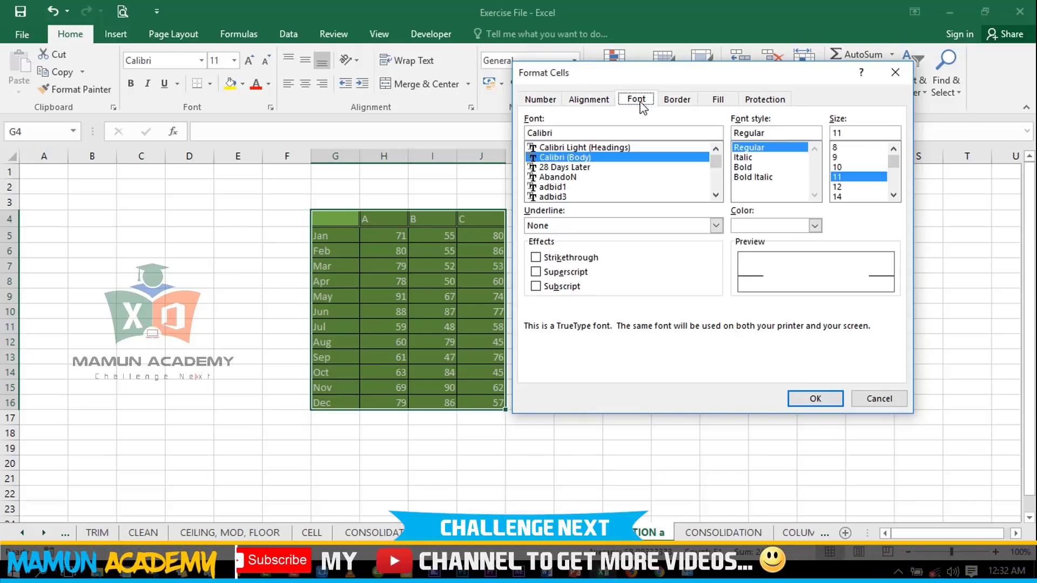
pyautogui.click(678, 100)
pyautogui.click(715, 100)
pyautogui.click(675, 100)
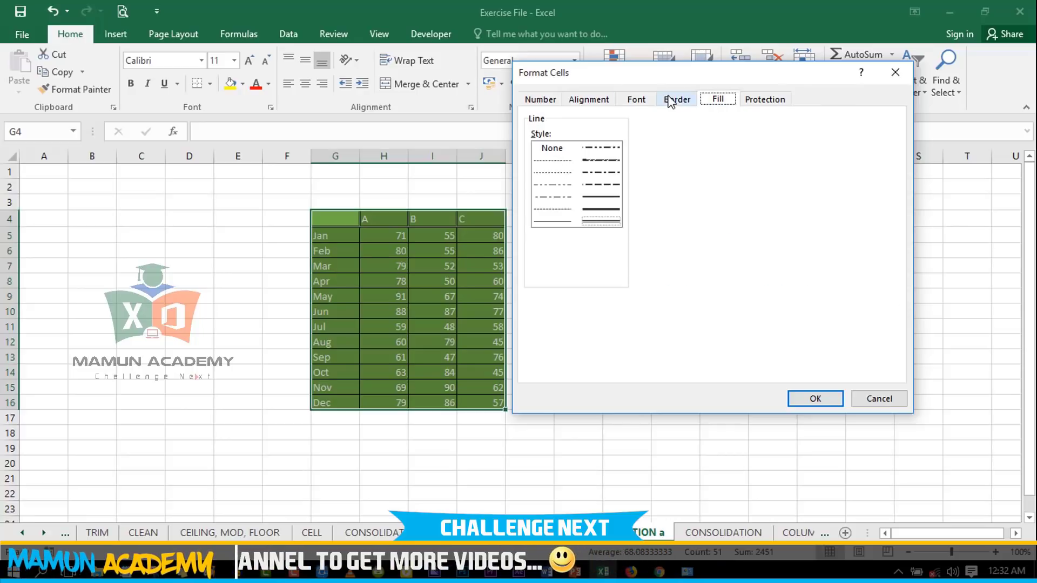
pyautogui.click(712, 100)
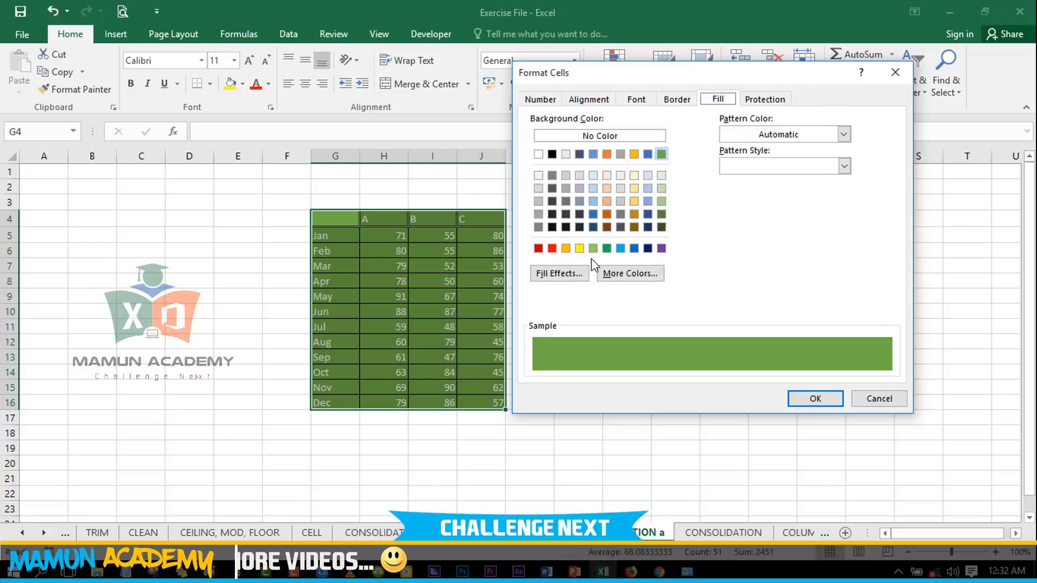
pyautogui.click(580, 249)
pyautogui.click(675, 100)
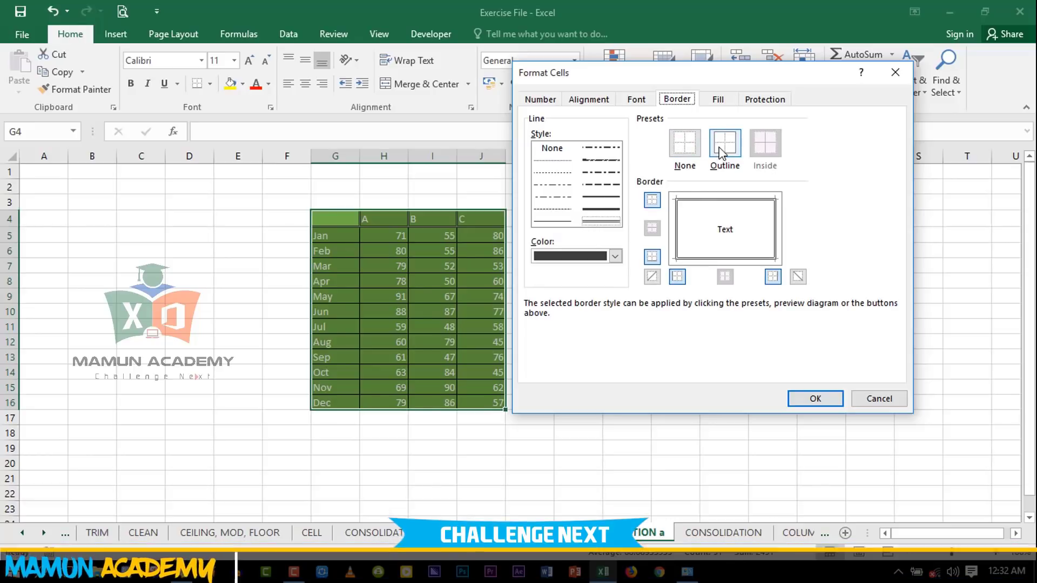
pyautogui.click(677, 277)
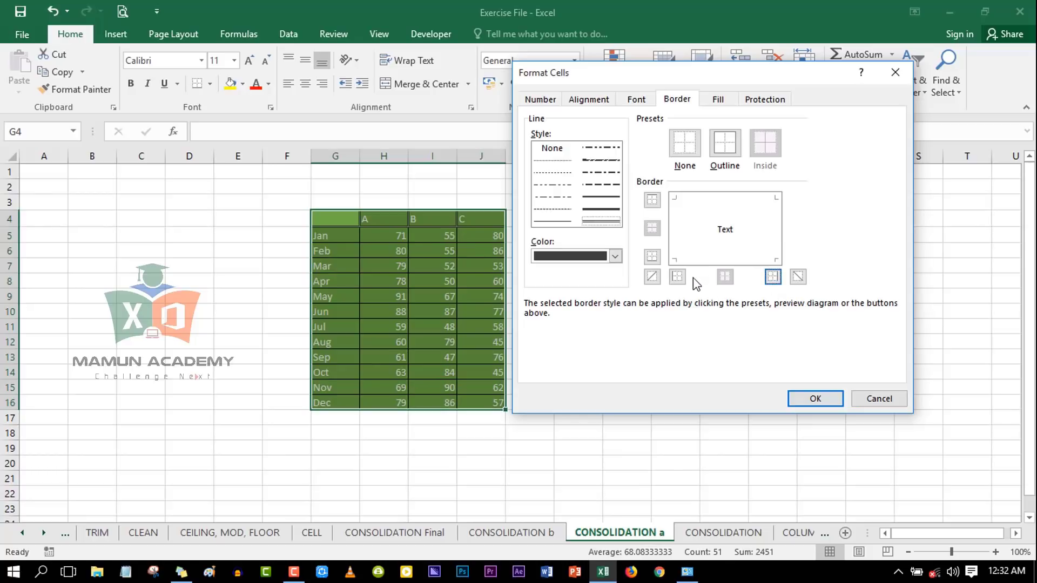
pyautogui.click(653, 257)
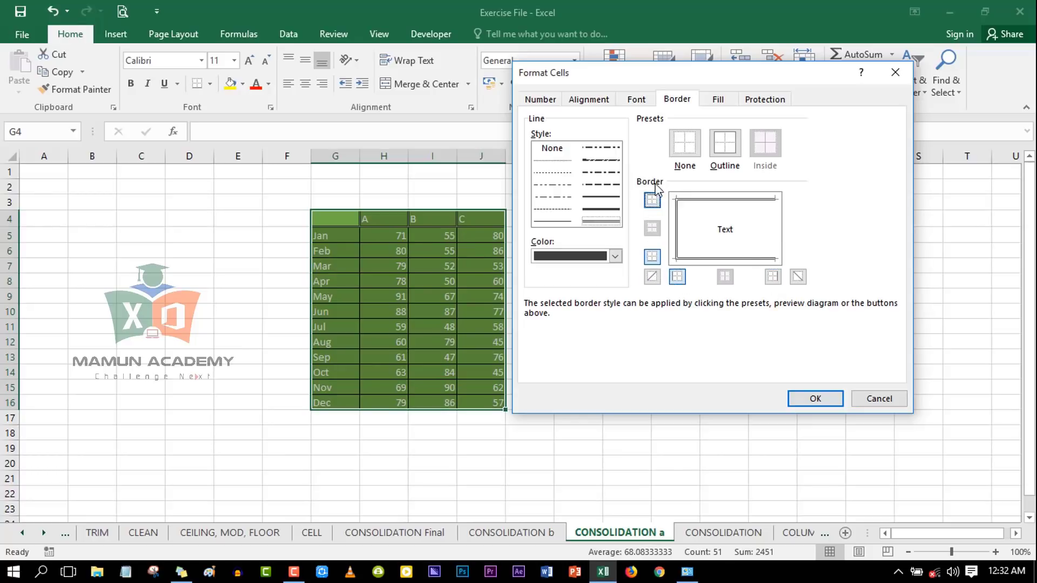
# Step: Choose the AbandoN font and save the style as Style 1
pyautogui.click(626, 98)
pyautogui.click(577, 178)
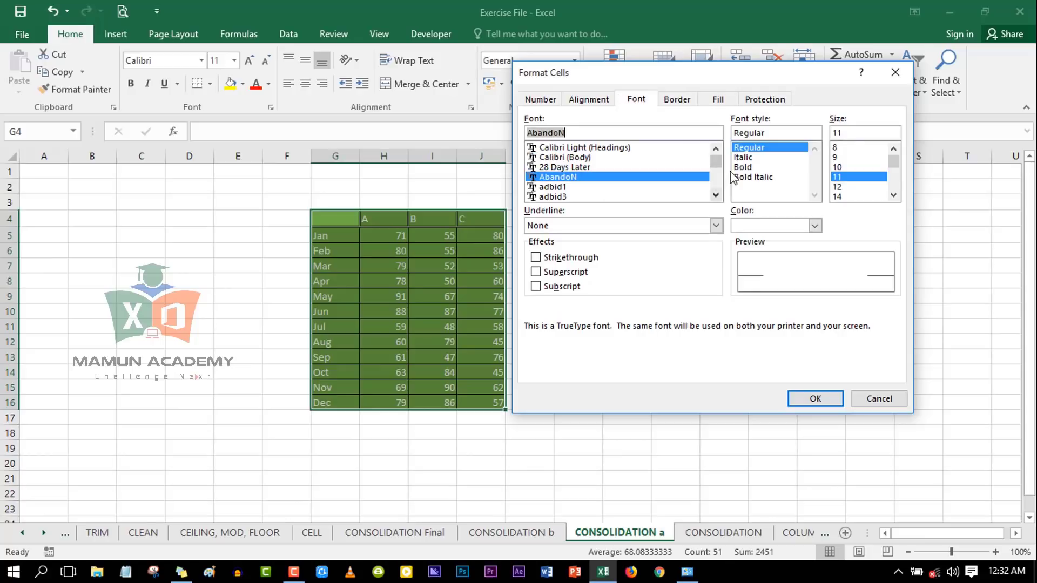
pyautogui.click(588, 100)
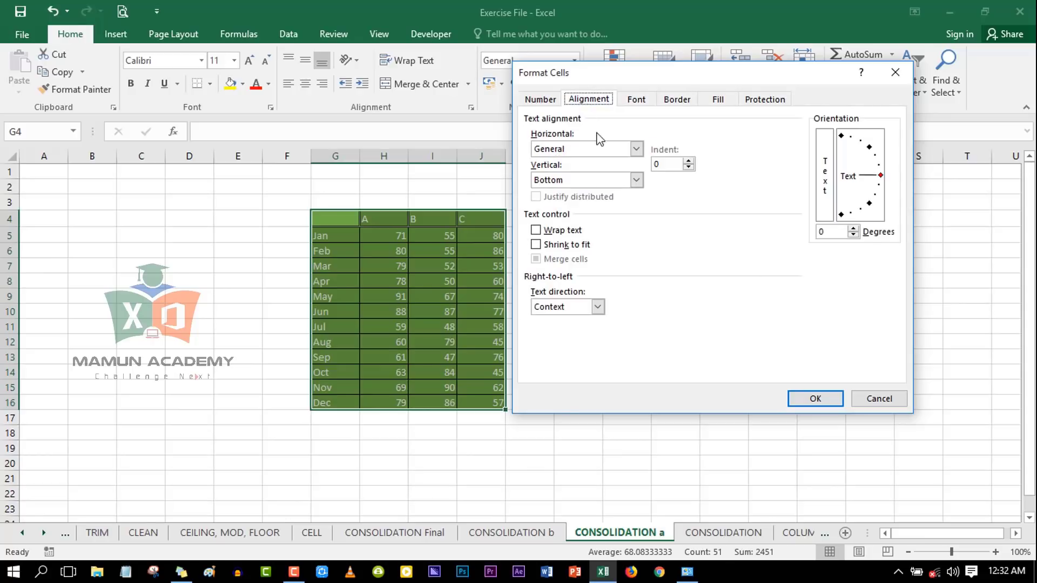
pyautogui.click(815, 399)
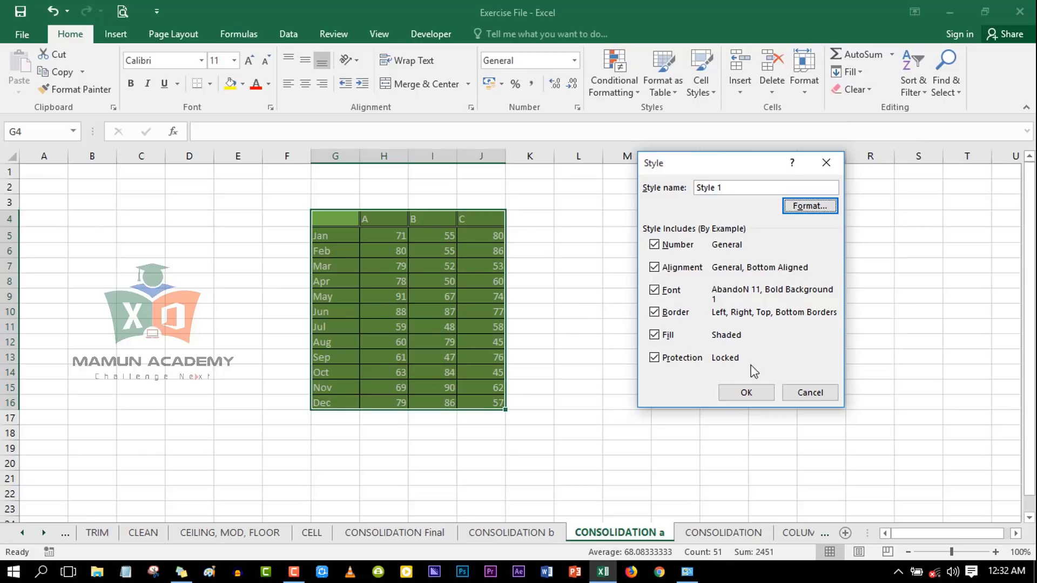
pyautogui.click(757, 396)
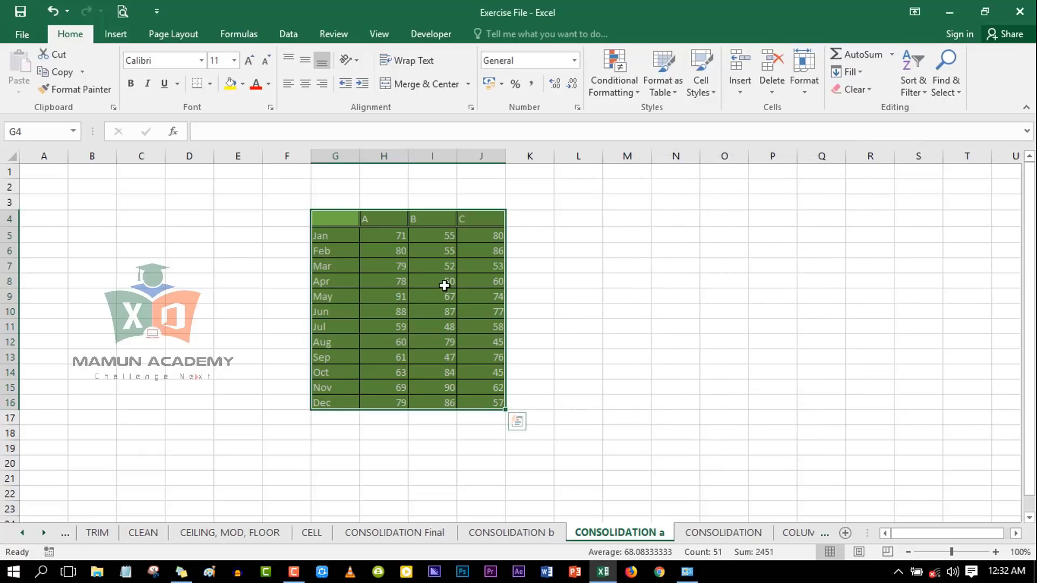
# Step: Apply the custom Style 1 to the month table G4:J16
pyautogui.click(389, 265)
pyautogui.moveTo(352, 217); pyautogui.dragTo(475, 402)
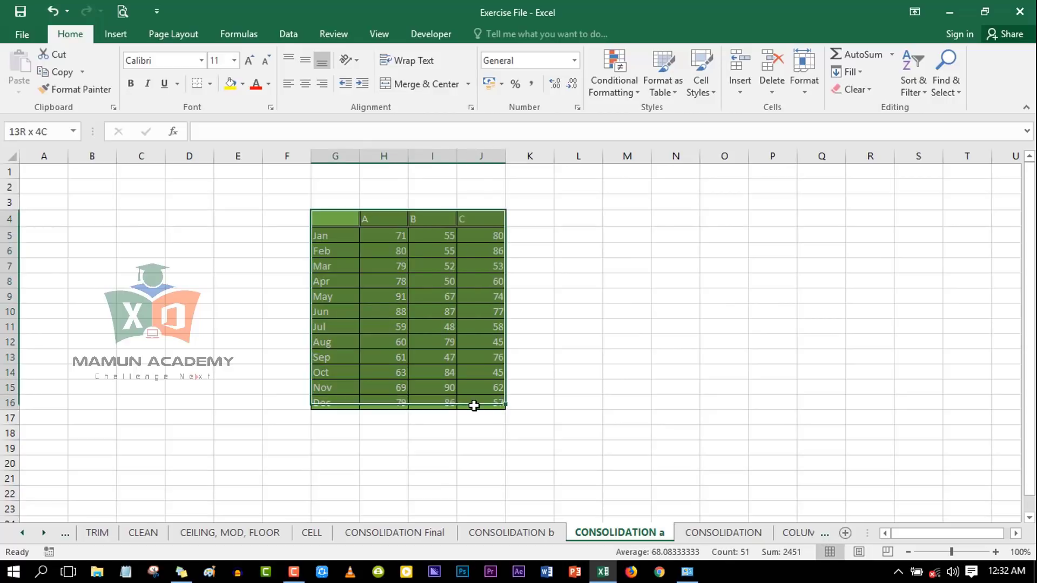
pyautogui.click(709, 87)
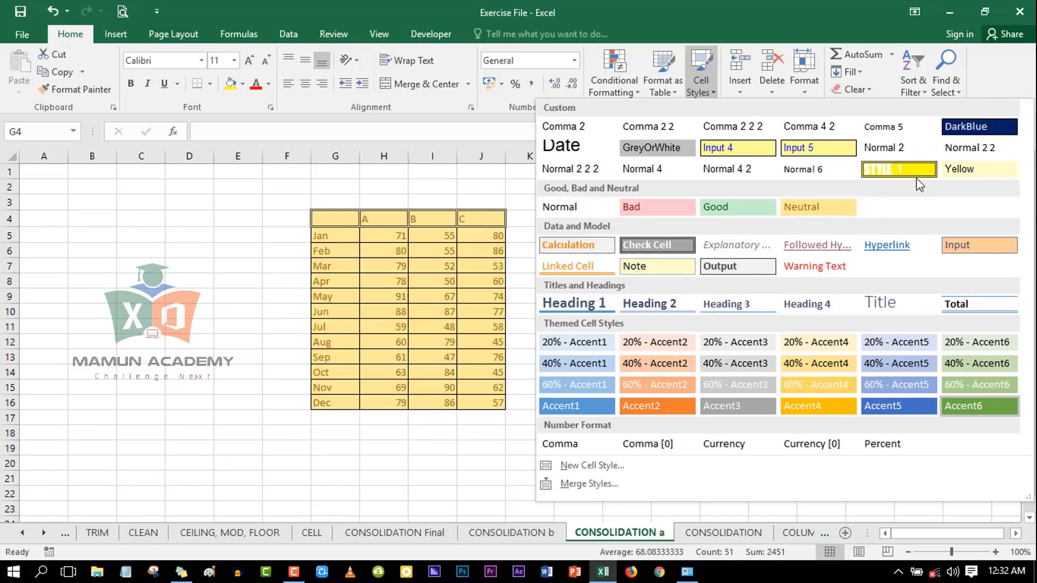
pyautogui.click(898, 169)
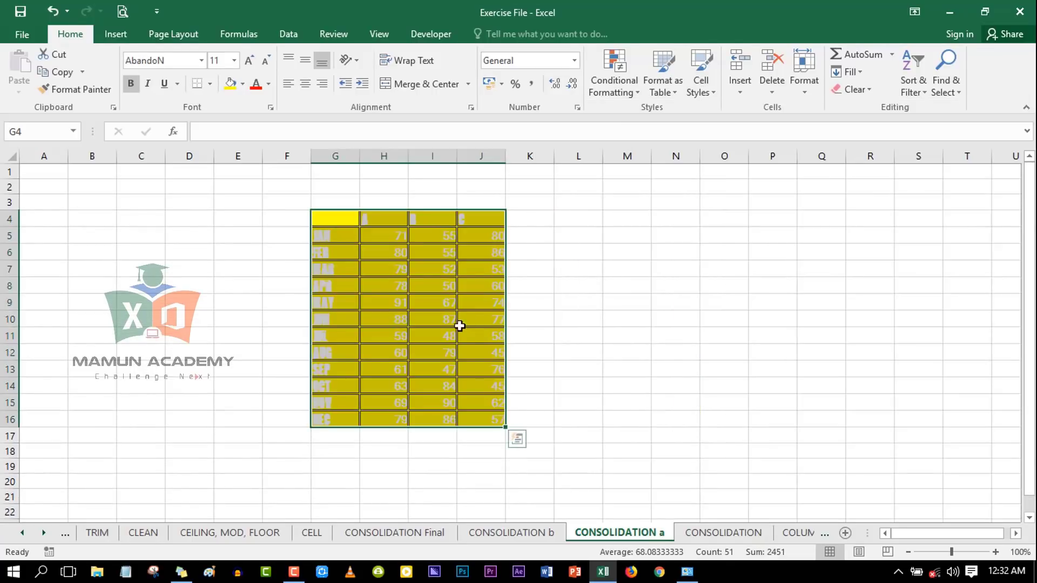
# Step: Change the table's font to Adobe Fan Heiti Std B
pyautogui.click(200, 61)
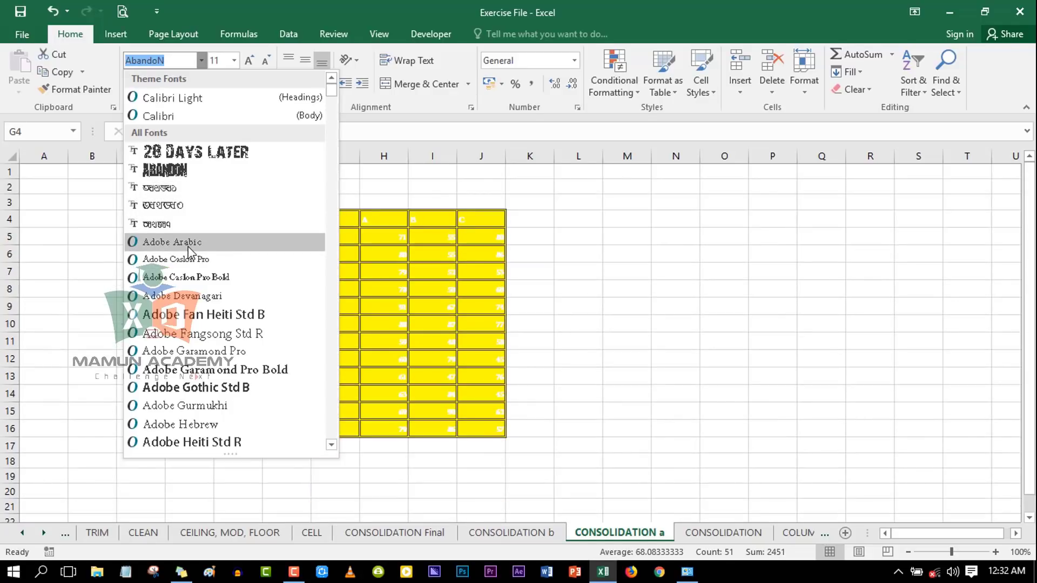
pyautogui.click(206, 315)
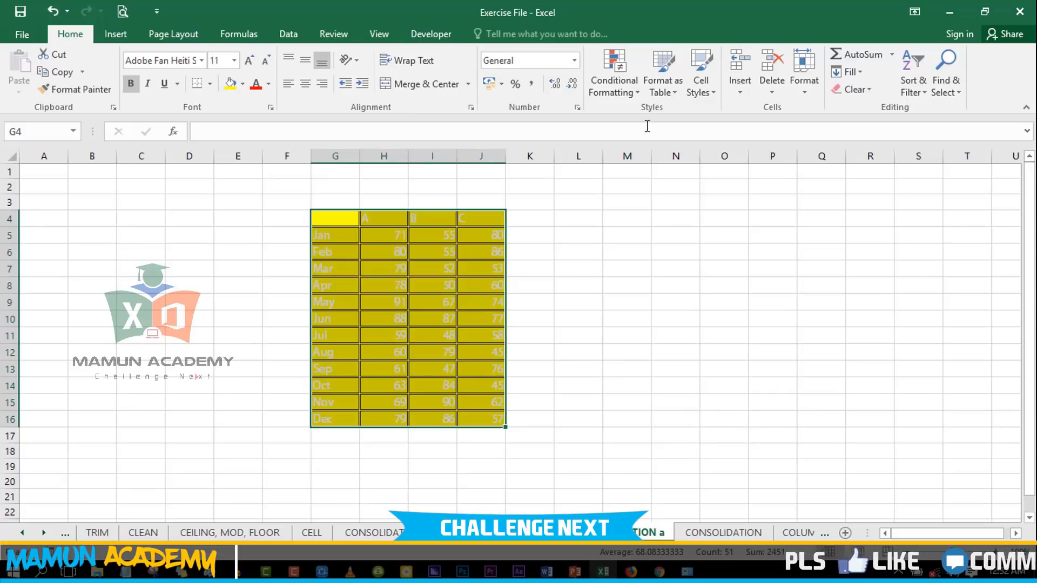
pyautogui.click(698, 90)
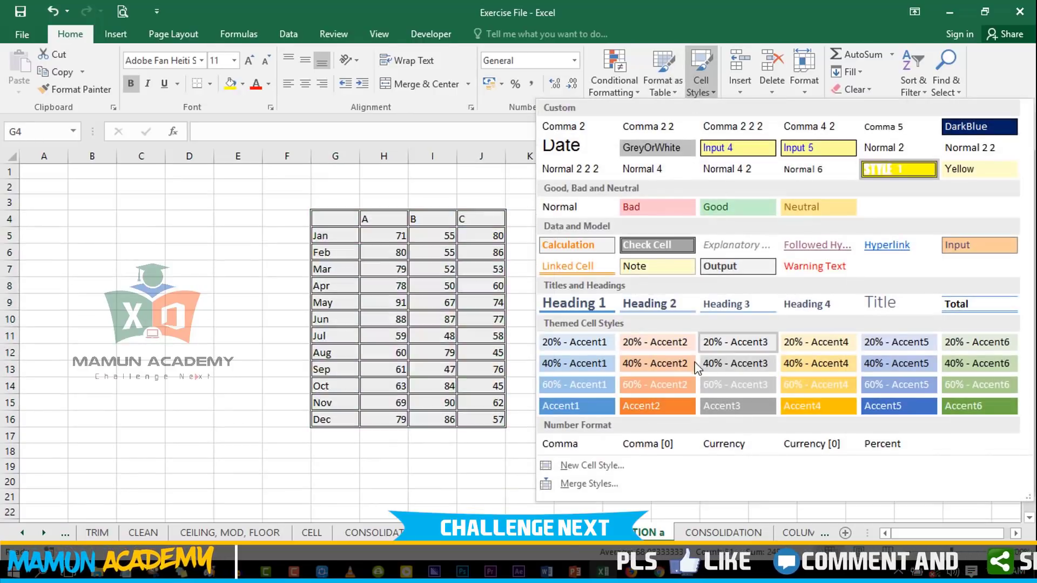
pyautogui.press('Escape')
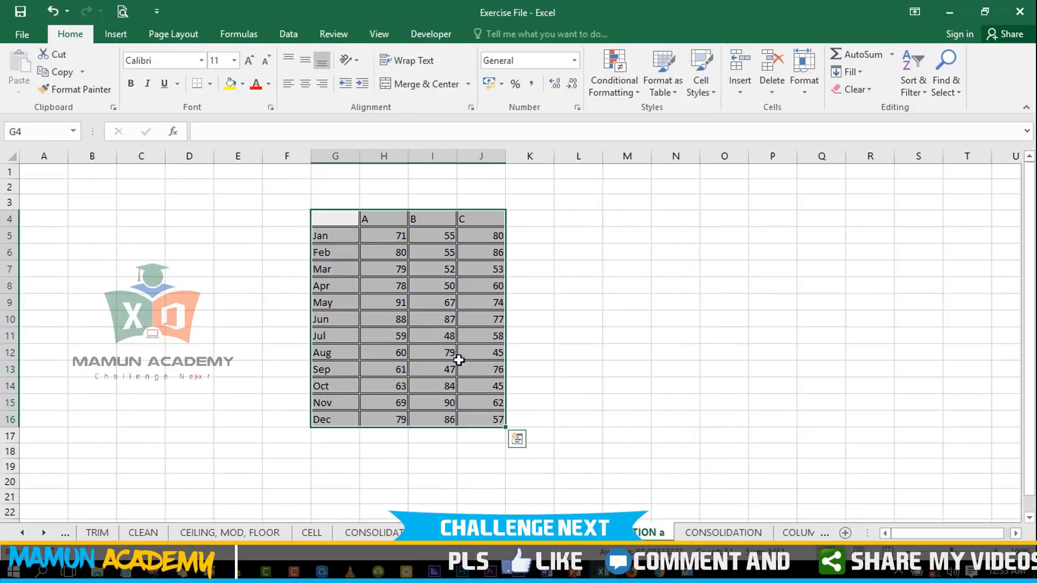
# Step: Enter a test name in the empty cell N4
pyautogui.click(577, 268)
pyautogui.click(1017, 534)
pyautogui.click(1018, 535)
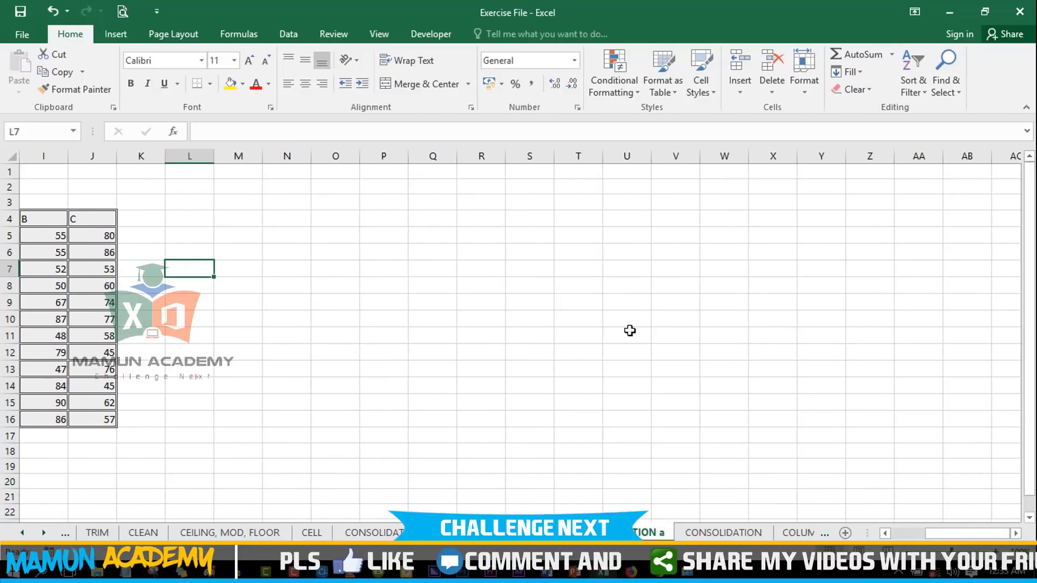
pyautogui.click(334, 296)
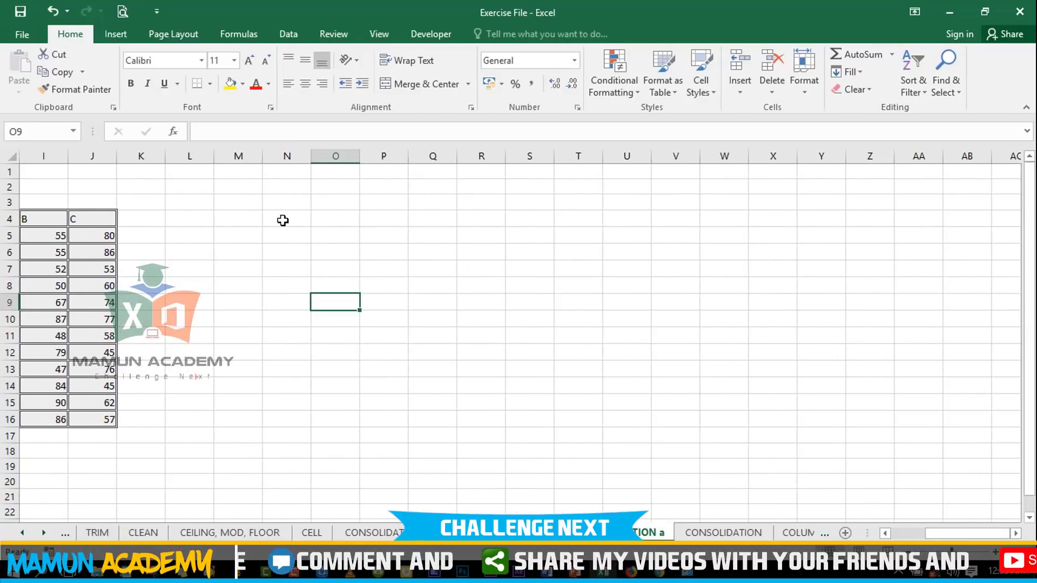
pyautogui.click(282, 220)
pyautogui.click(387, 309)
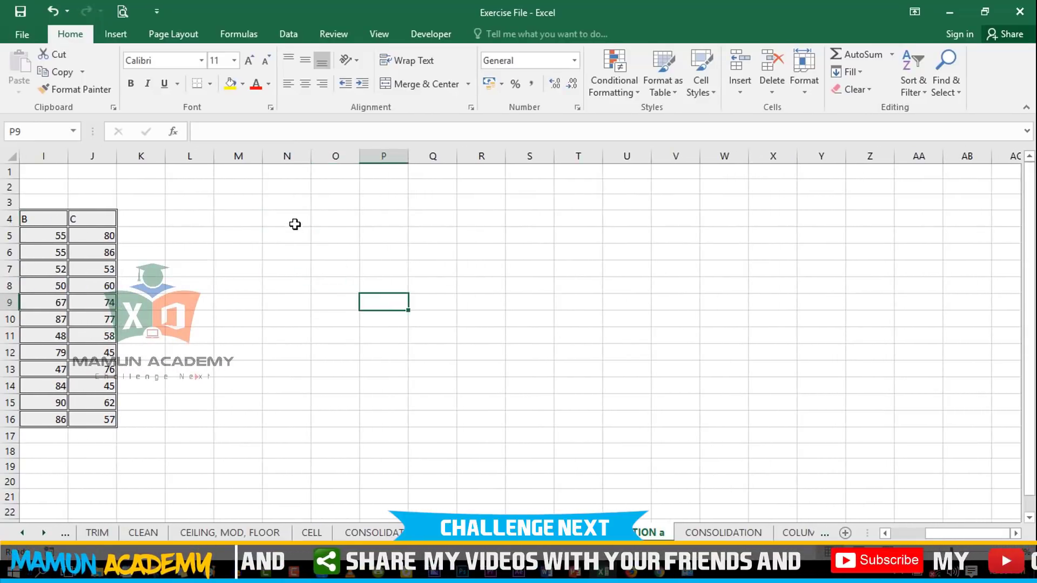
pyautogui.click(294, 225)
pyautogui.click(419, 333)
pyautogui.click(280, 259)
pyautogui.click(285, 217)
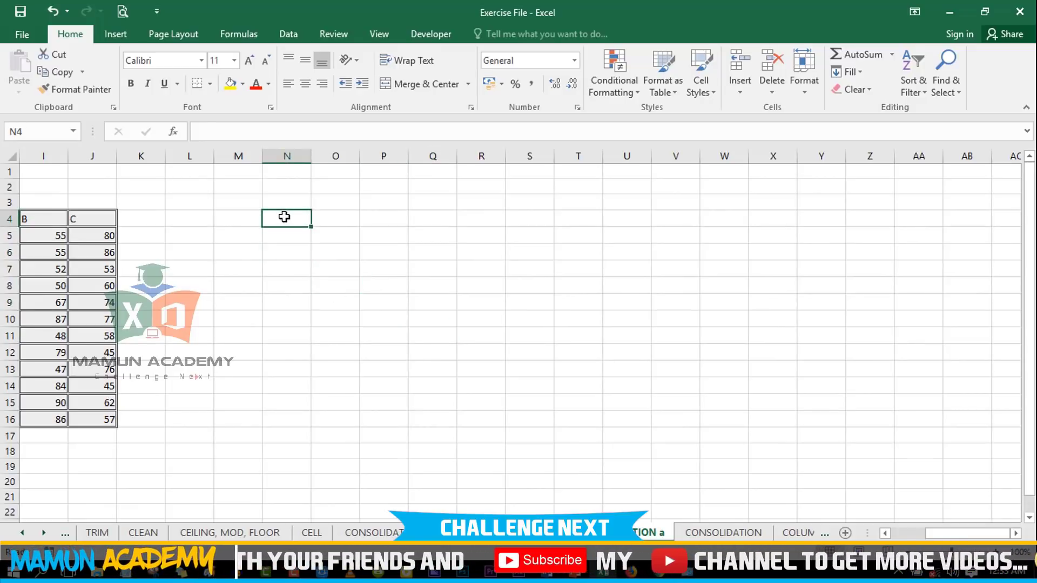
pyautogui.write('Mamun')
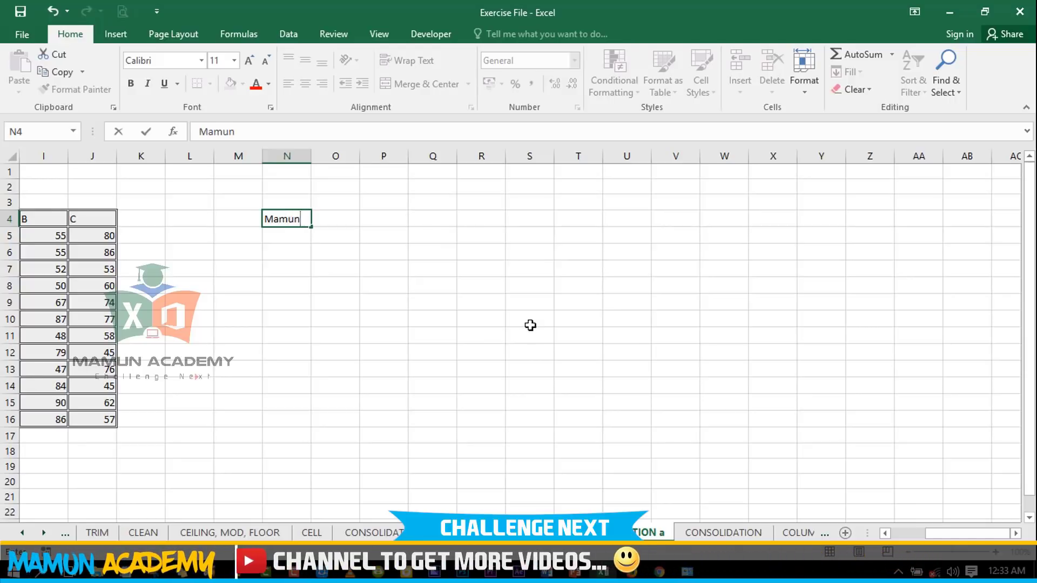
pyautogui.click(335, 343)
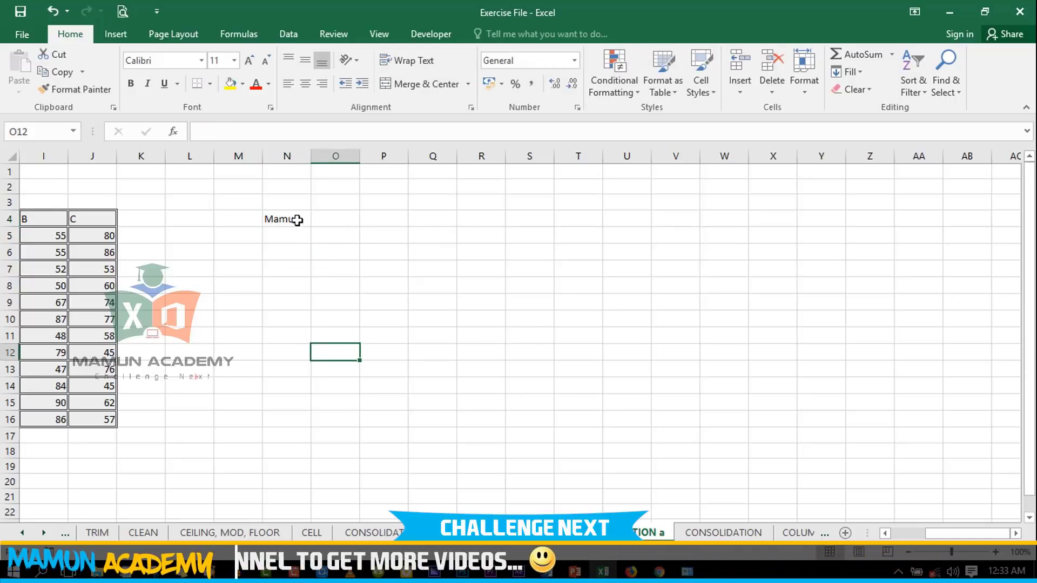
# Step: Select the block N4:X16, then make N4 the active cell again
pyautogui.moveTo(297, 220); pyautogui.dragTo(758, 416)
pyautogui.click(333, 261)
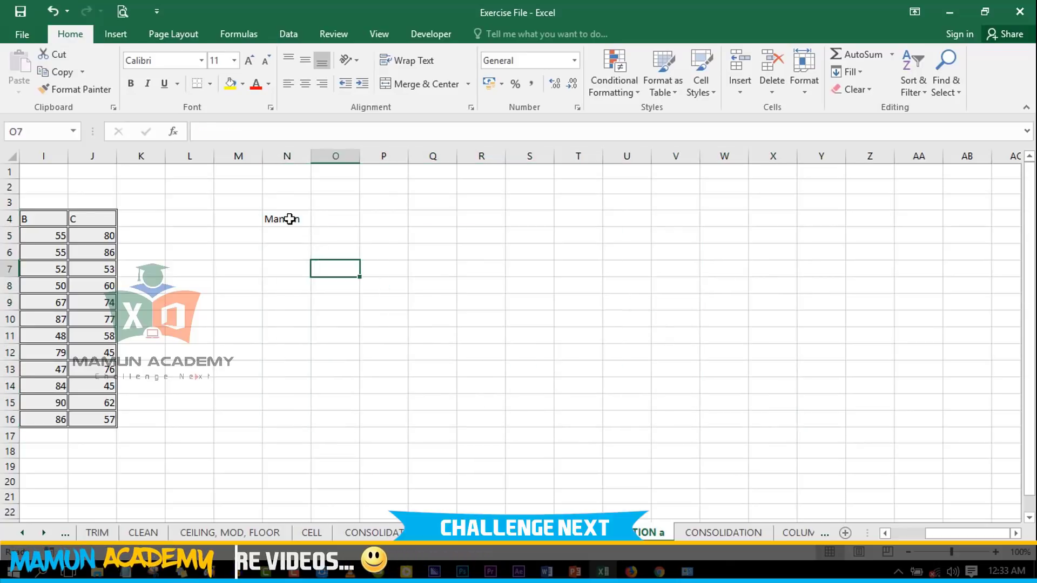
pyautogui.click(289, 219)
pyautogui.write('E')
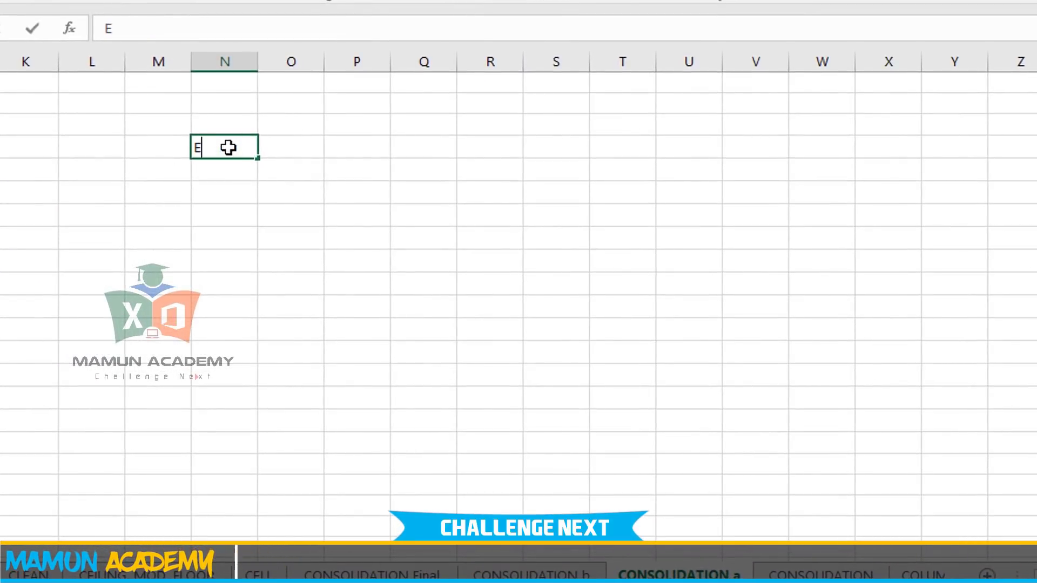
# Step: Enter Excel in N4, copy it and paste it into N5
pyautogui.write('xcel')
pyautogui.press('Return')
pyautogui.click(228, 148)
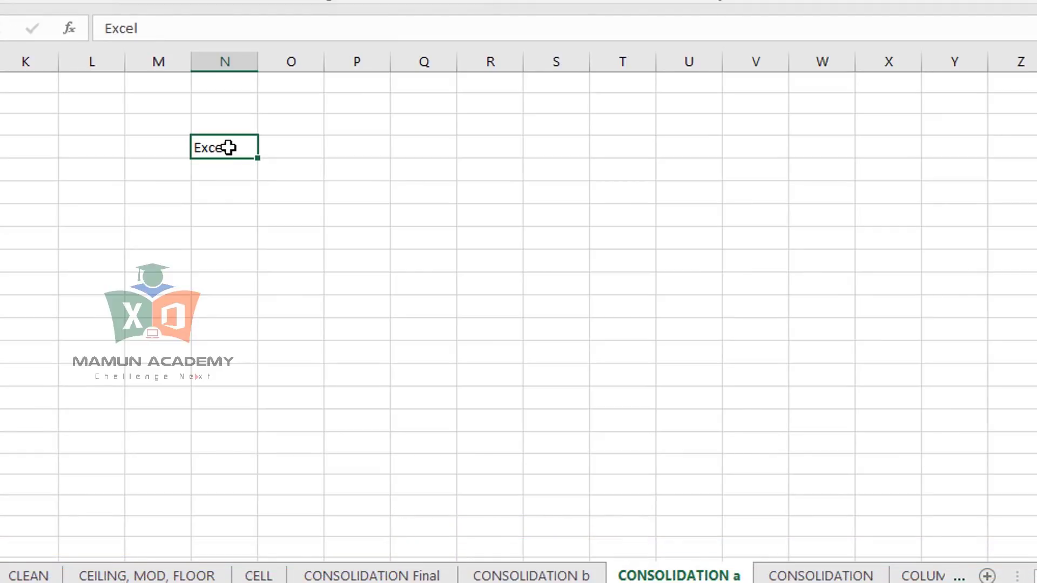
pyautogui.hotkey('ctrl', 'c')
pyautogui.press('Right')
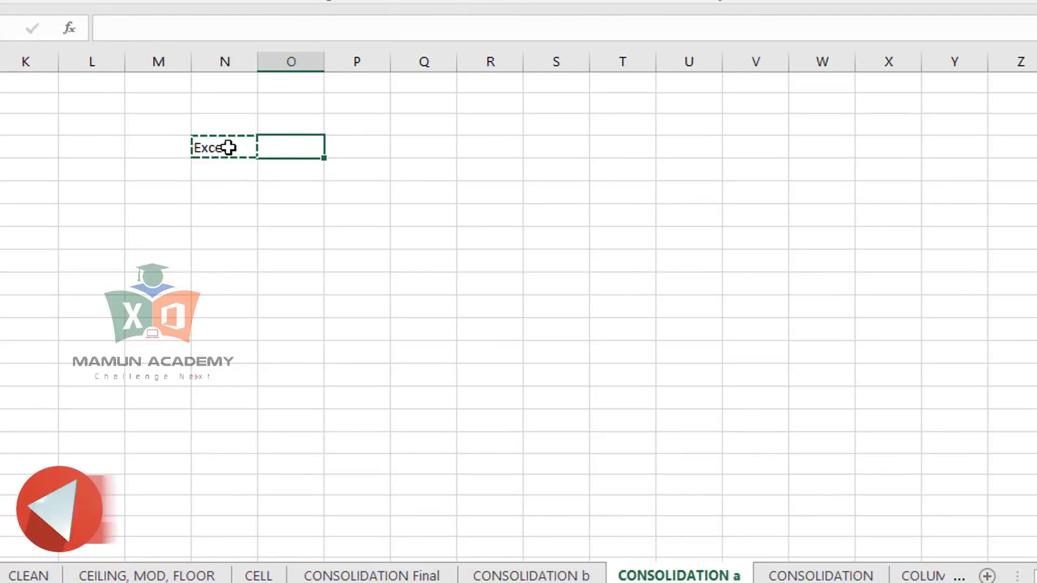
pyautogui.press('Right')
pyautogui.press('Right')
pyautogui.press('Left')
pyautogui.press('Left')
pyautogui.press('Left')
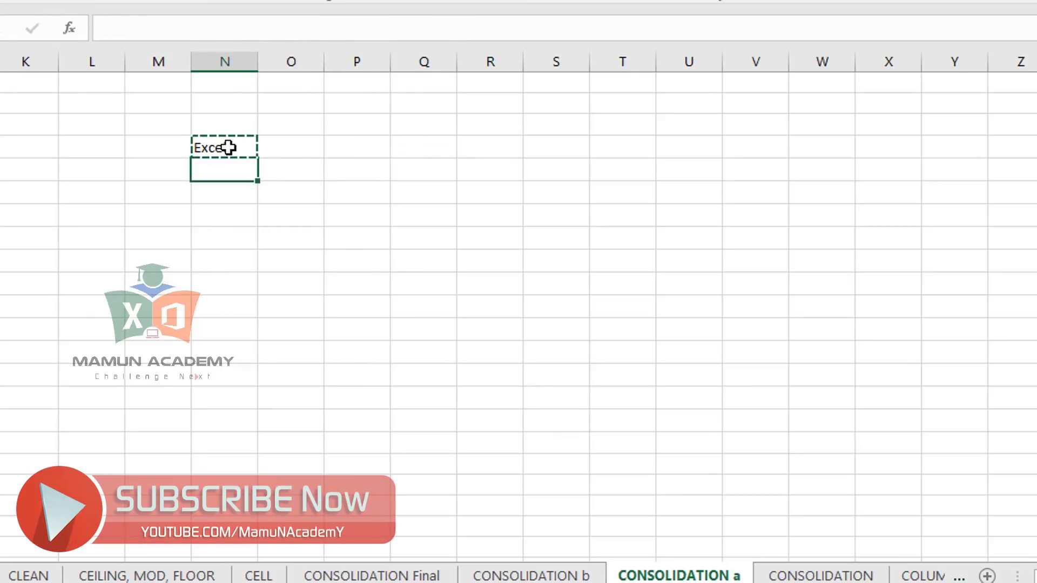
pyautogui.hotkey('ctrl', 'v')
# Step: Paste Excel into a few more single cells in columns N and O
pyautogui.hotkey('ctrl', 'v')
pyautogui.press('Down')
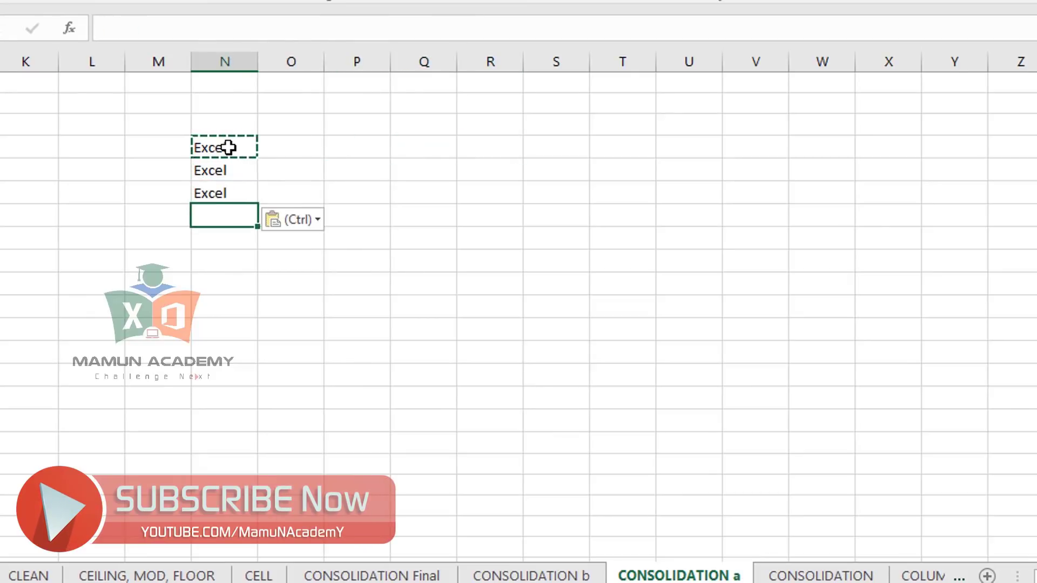
pyautogui.hotkey('ctrl', 'v')
pyautogui.press('Right')
pyautogui.press('Left')
pyautogui.press('Down')
pyautogui.press('Right')
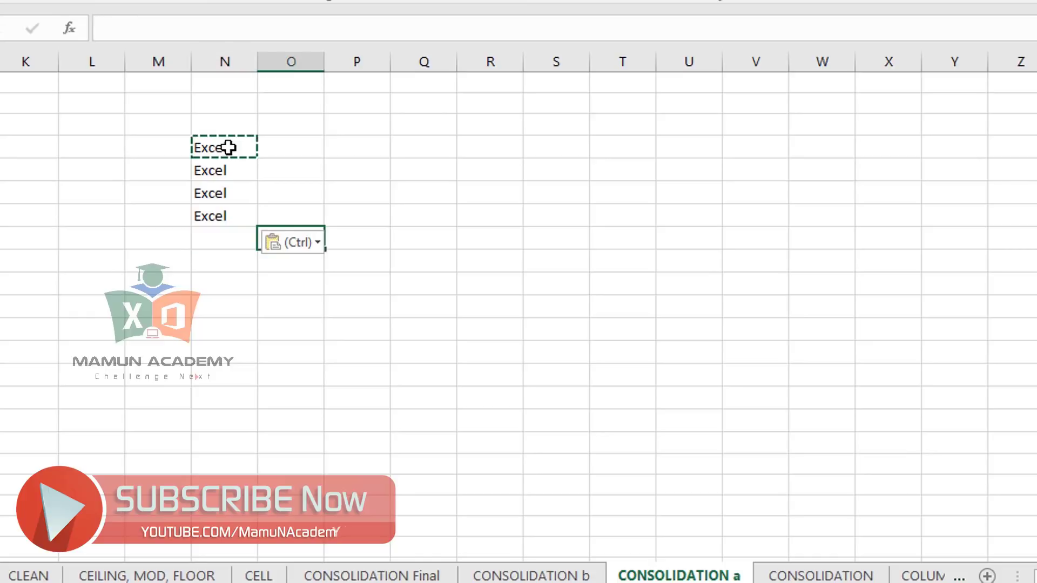
pyautogui.hotkey('ctrl', 'v')
pyautogui.press('Down')
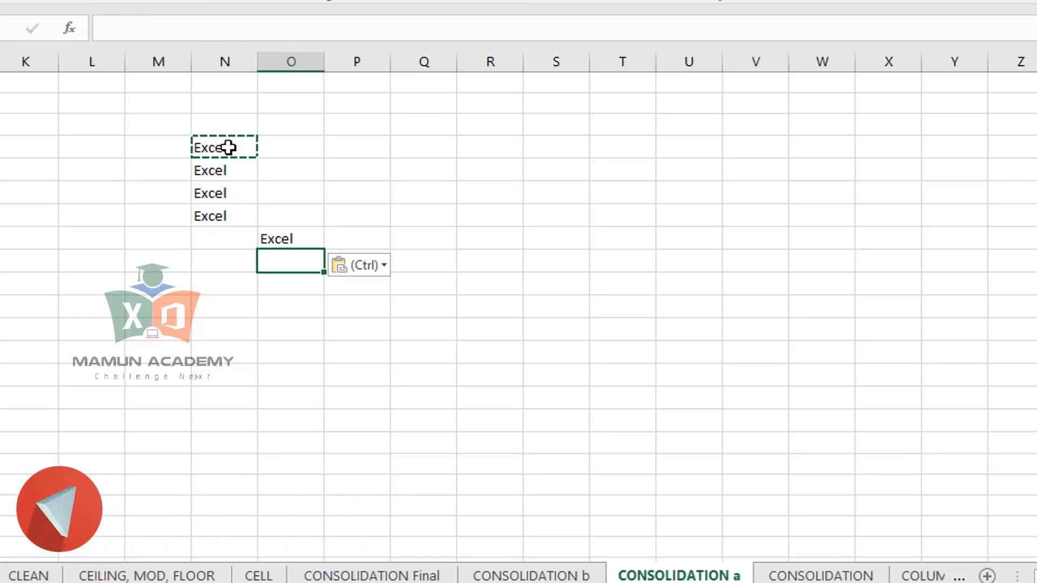
# Step: Paste Excel down columns N6:N18, O6:O18 and P6:P18
pyautogui.moveTo(228, 147); pyautogui.dragTo(229, 414)
pyautogui.hotkey('ctrl', 'v')
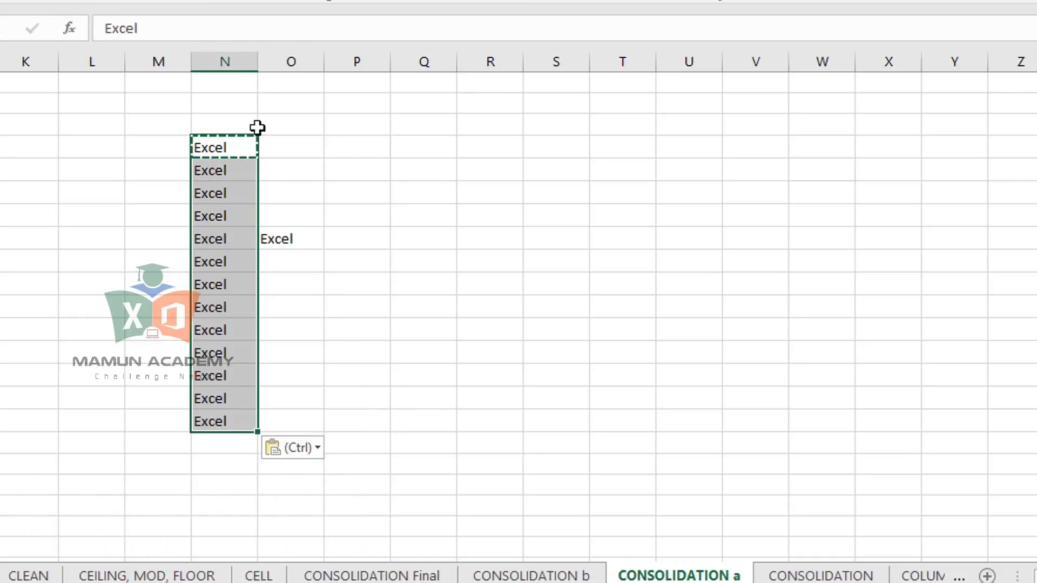
pyautogui.moveTo(273, 147); pyautogui.dragTo(293, 416)
pyautogui.hotkey('ctrl', 'v')
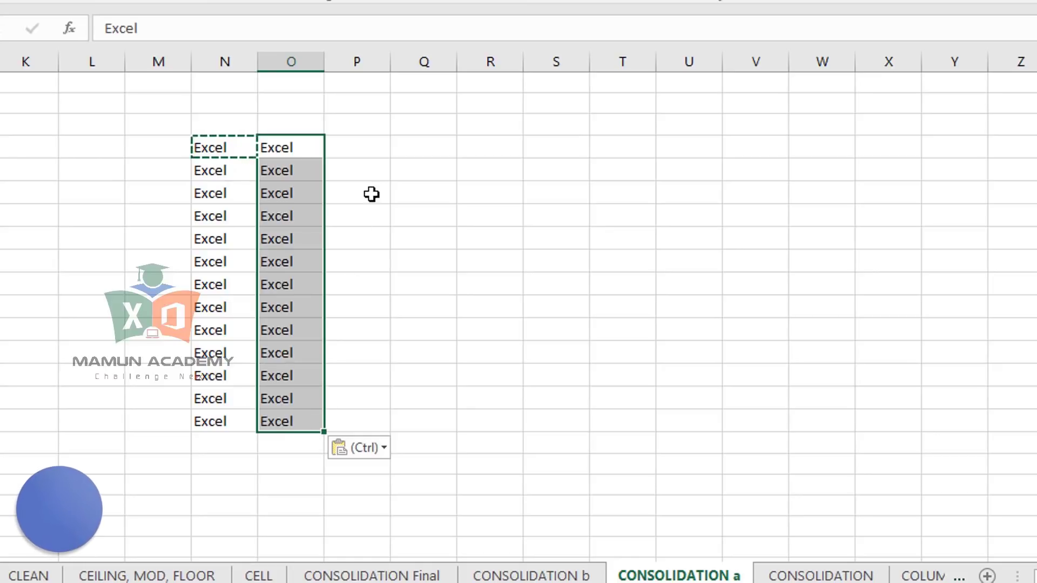
pyautogui.moveTo(356, 147); pyautogui.dragTo(365, 423)
pyautogui.hotkey('ctrl', 'v')
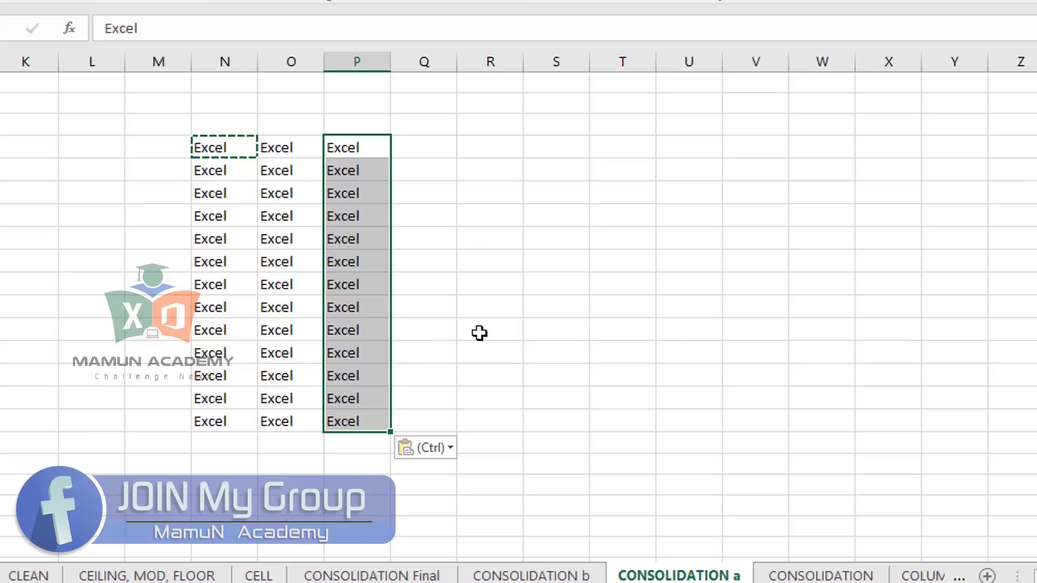
# Step: Delete all the pasted Excel entries, leaving the area empty
pyautogui.press('Delete')
pyautogui.moveTo(222, 150)
pyautogui.mouseDown()
pyautogui.moveTo(485, 384)
pyautogui.moveTo(523, 468)
pyautogui.mouseUp()
pyautogui.press('Delete')
pyautogui.click(688, 283)
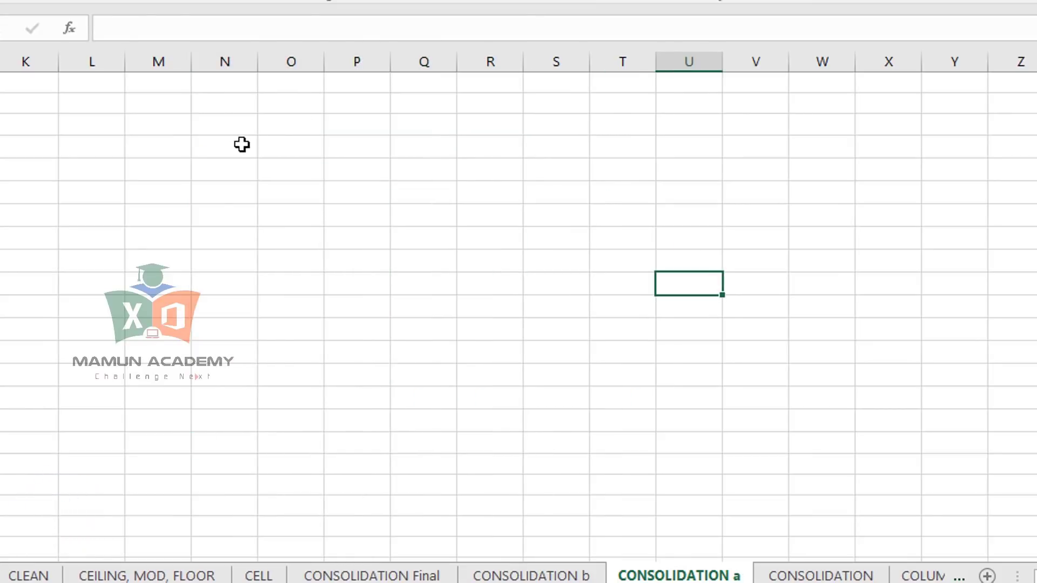
pyautogui.moveTo(235, 145)
pyautogui.mouseDown()
pyautogui.moveTo(1027, 499)
pyautogui.moveTo(973, 495)
pyautogui.mouseUp()
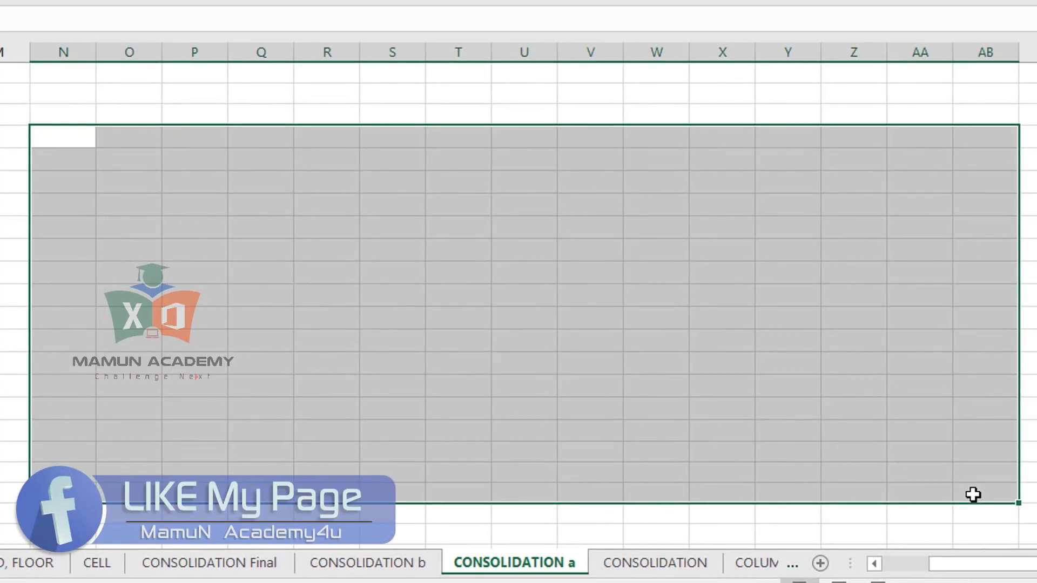
pyautogui.write('Excel')
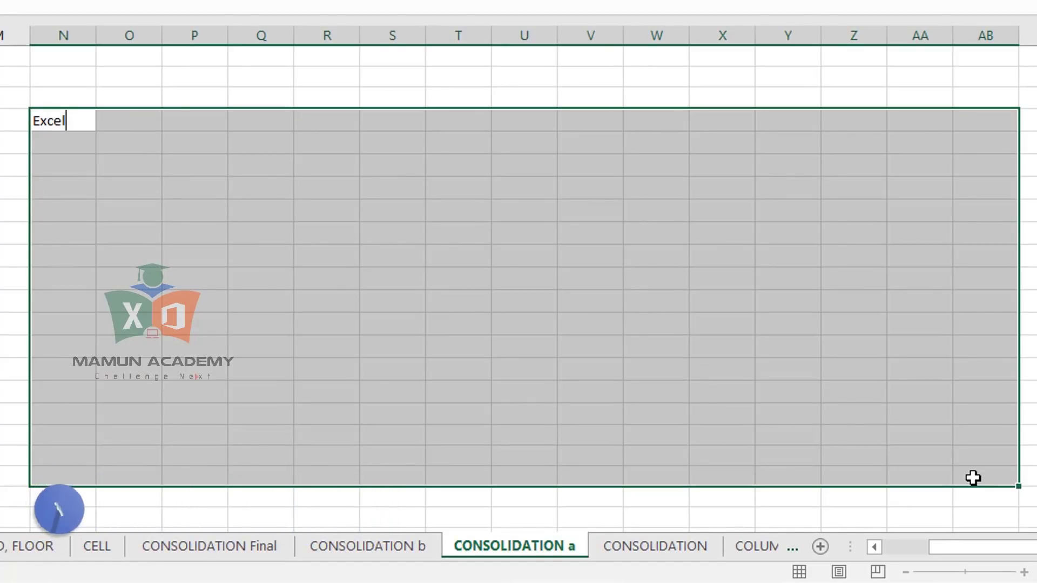
pyautogui.hotkey('ctrl', 'Return')
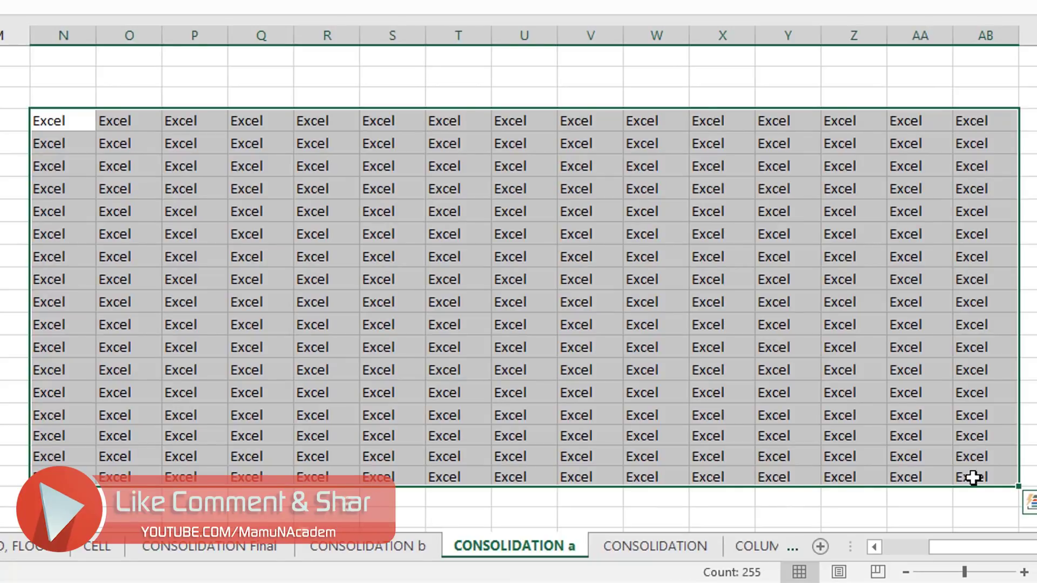
pyautogui.press('Delete')
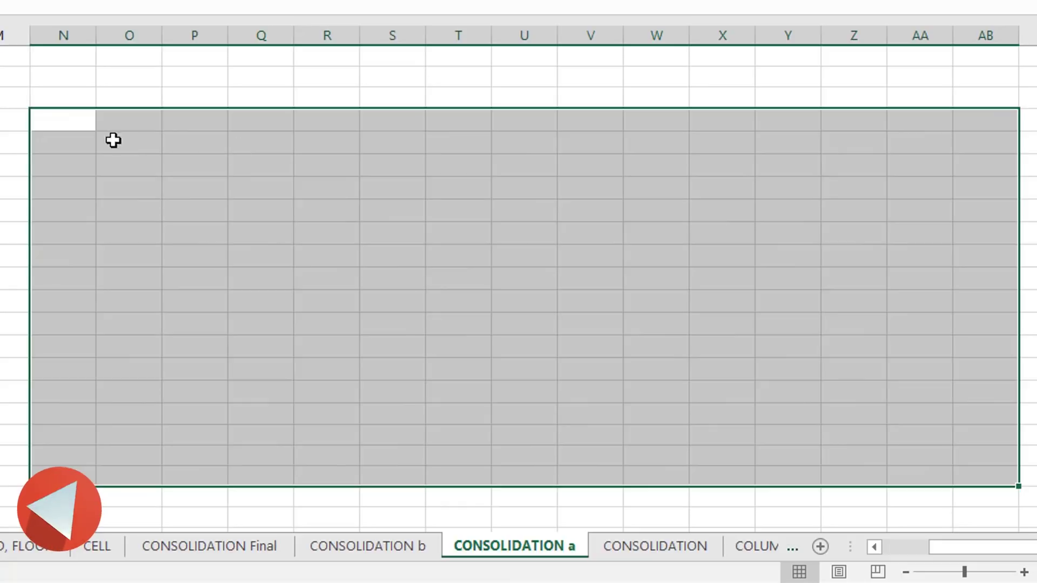
pyautogui.moveTo(62, 120)
pyautogui.mouseDown()
pyautogui.moveTo(302, 335)
pyautogui.moveTo(1015, 514)
pyautogui.mouseUp()
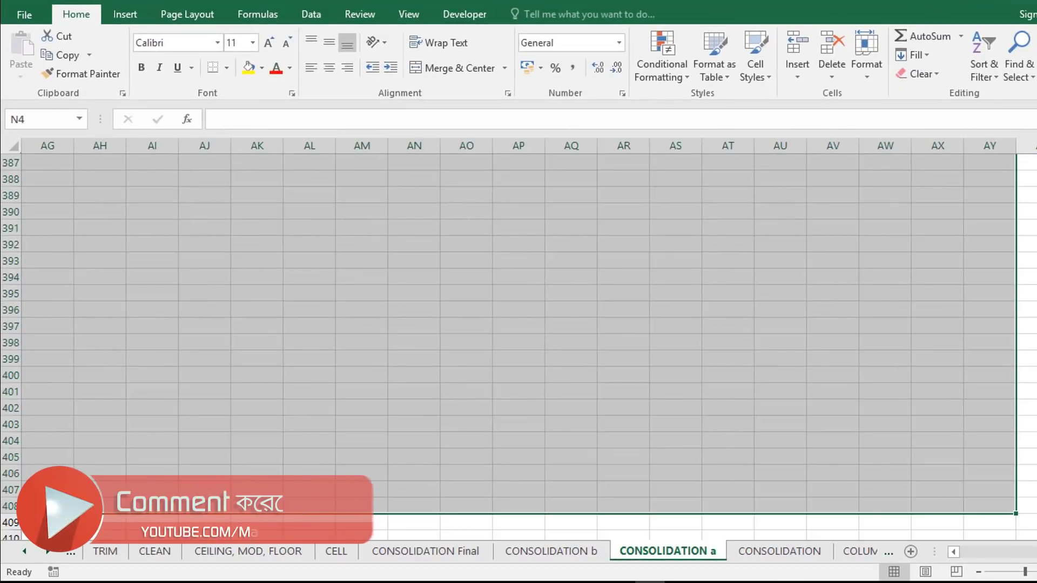
# Step: Test-fill the marked range with 'OK' all at once, then delete the values
pyautogui.write('OK')
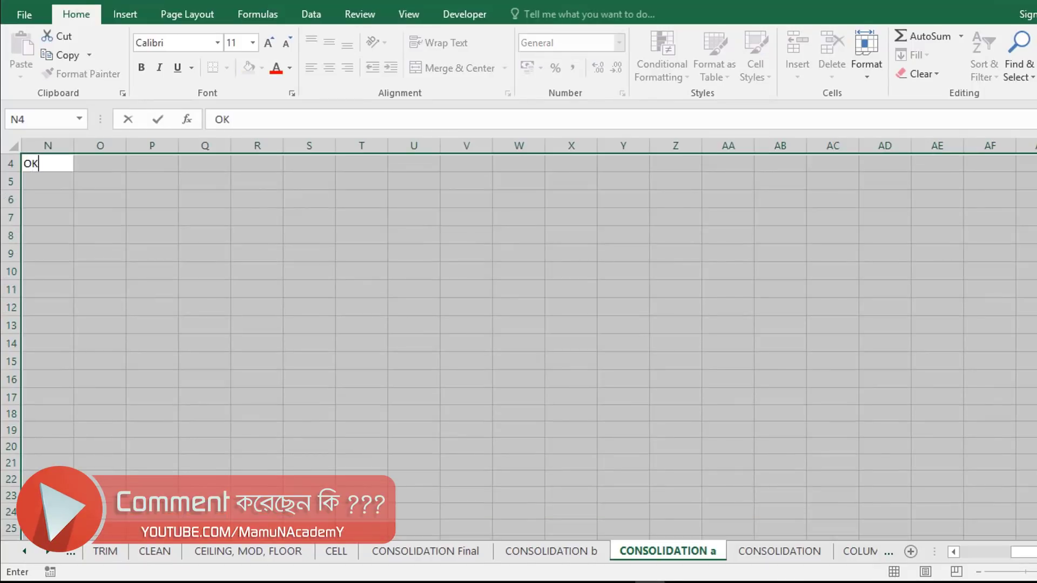
pyautogui.hotkey('ctrl', 'Return')
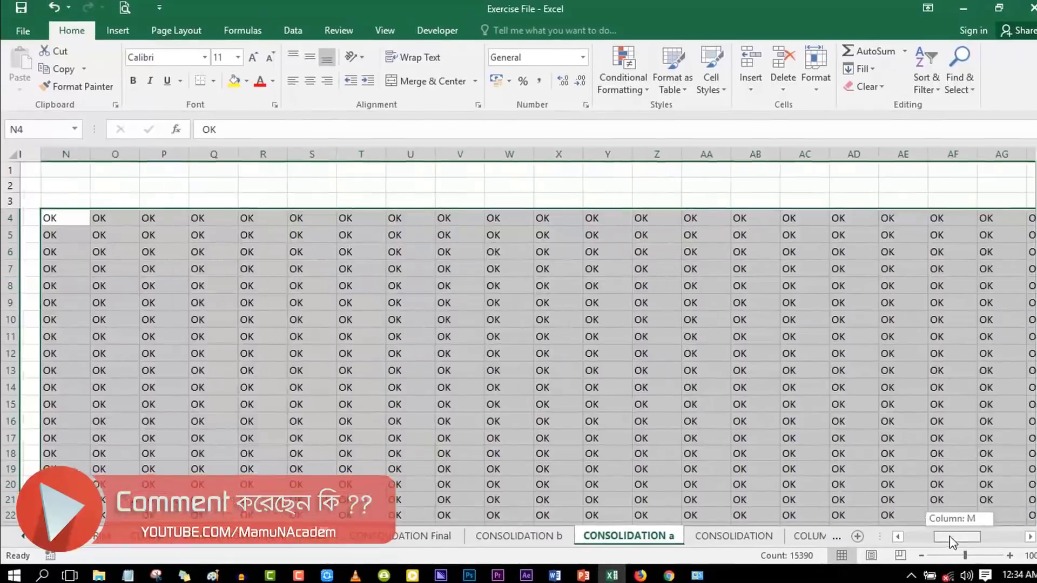
pyautogui.moveTo(951, 533)
pyautogui.mouseDown()
pyautogui.moveTo(909, 532)
pyautogui.moveTo(931, 534)
pyautogui.mouseUp()
pyautogui.scroll(-6, 863, 367)
pyautogui.scroll(-7, 863, 368)
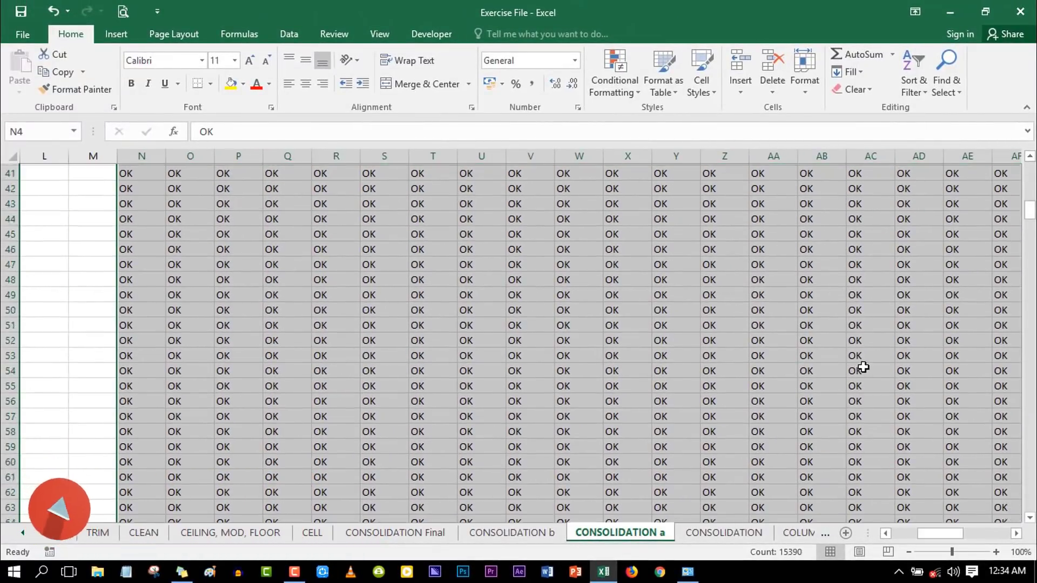
pyautogui.scroll(-4, 863, 368)
pyautogui.scroll(-4, 861, 371)
pyautogui.scroll(-4, 870, 437)
pyautogui.scroll(-3, 818, 350)
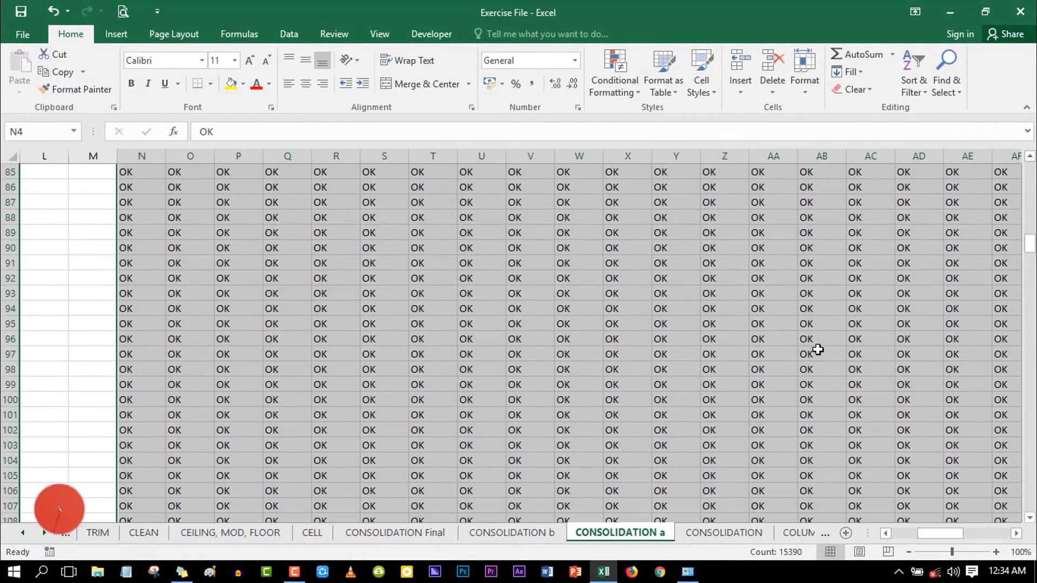
pyautogui.scroll(20, 819, 350)
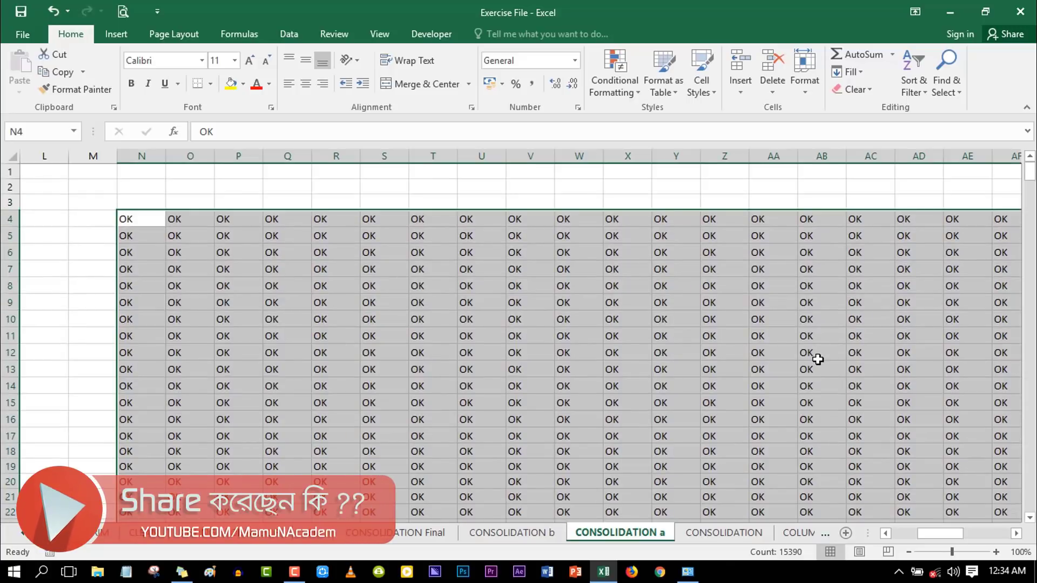
pyautogui.press('Delete')
# Step: Select O3:AB19 and fill all its cells with 'Excel' using Ctrl+Enter
pyautogui.click(227, 238)
pyautogui.click(578, 302)
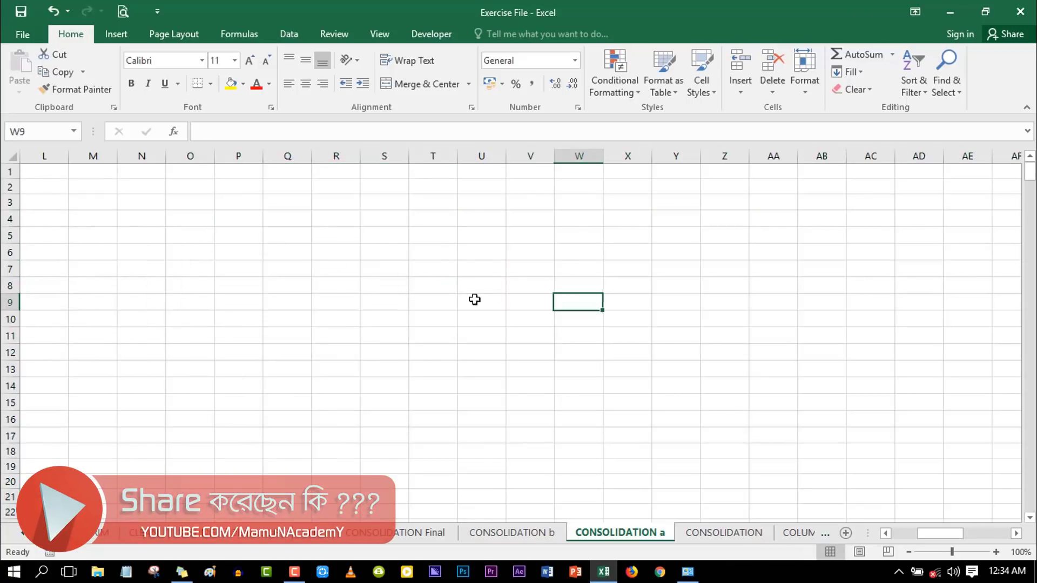
pyautogui.click(227, 238)
pyautogui.moveTo(175, 206); pyautogui.dragTo(384, 320)
pyautogui.moveTo(826, 465); pyautogui.dragTo(826, 466)
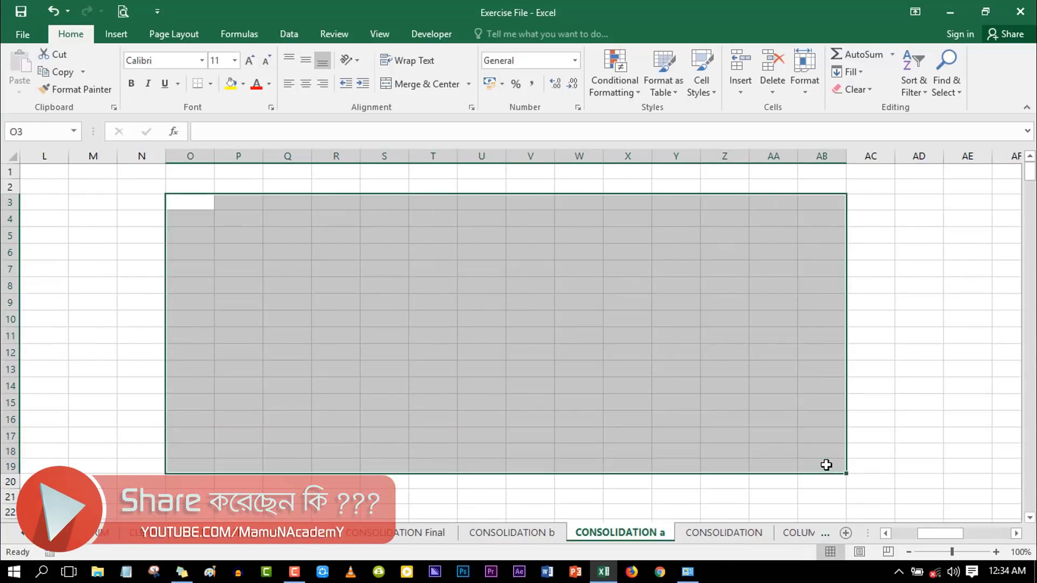
pyautogui.write('Excel')
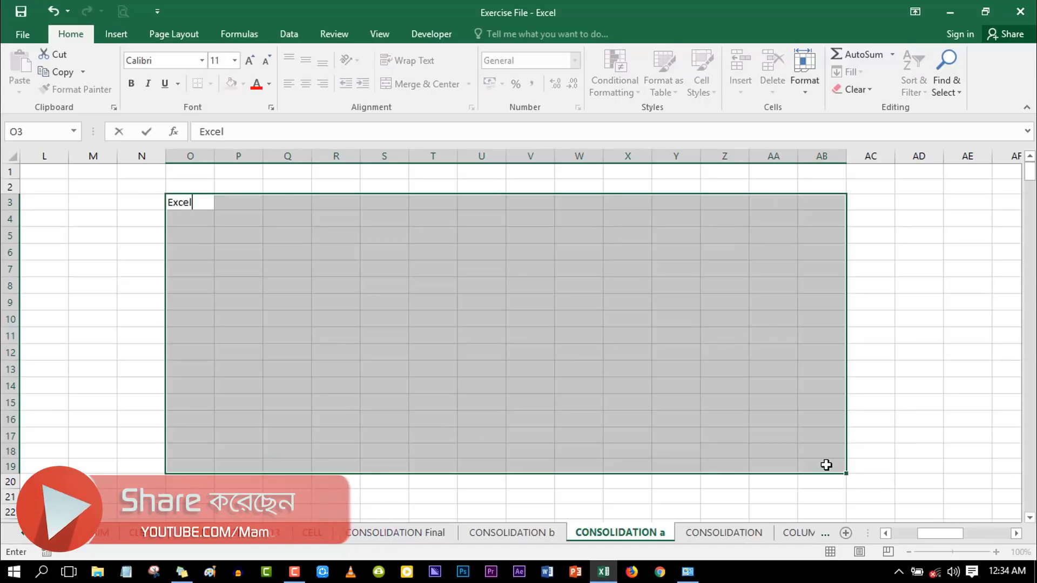
pyautogui.hotkey('ctrl', 'Return')
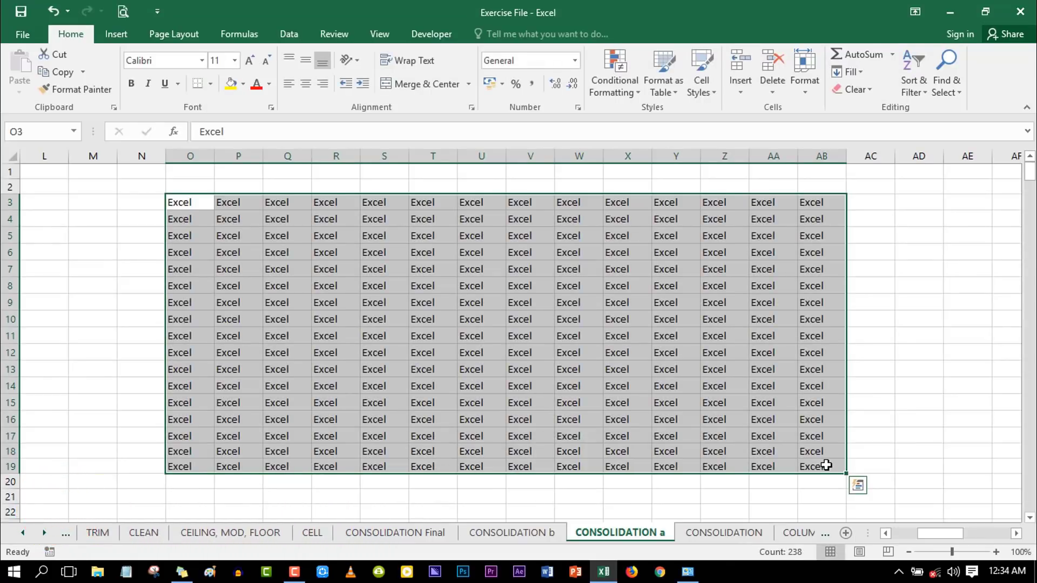